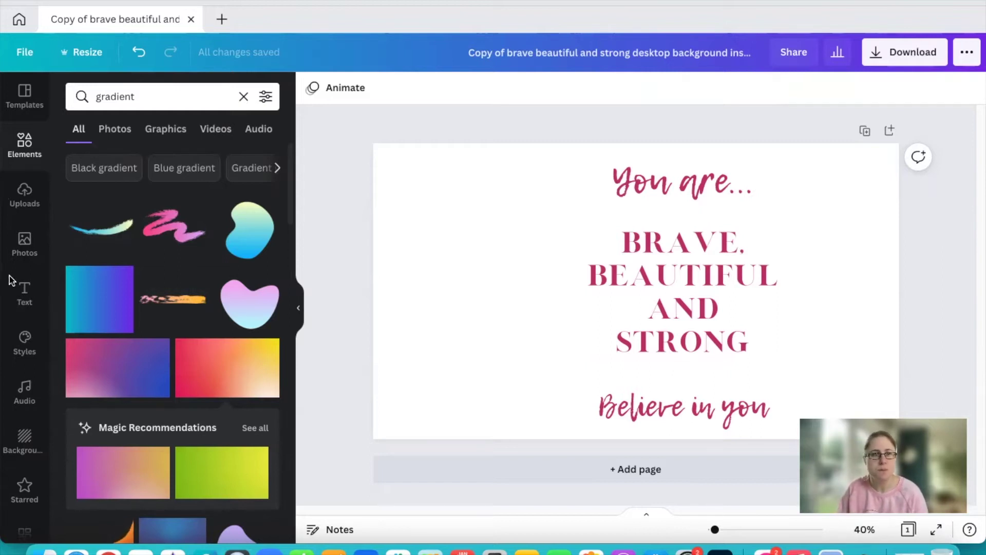
- Add the pink gerbera-on-white-wood photo from the flower results and shift it left behind the text
left_click(21, 239)
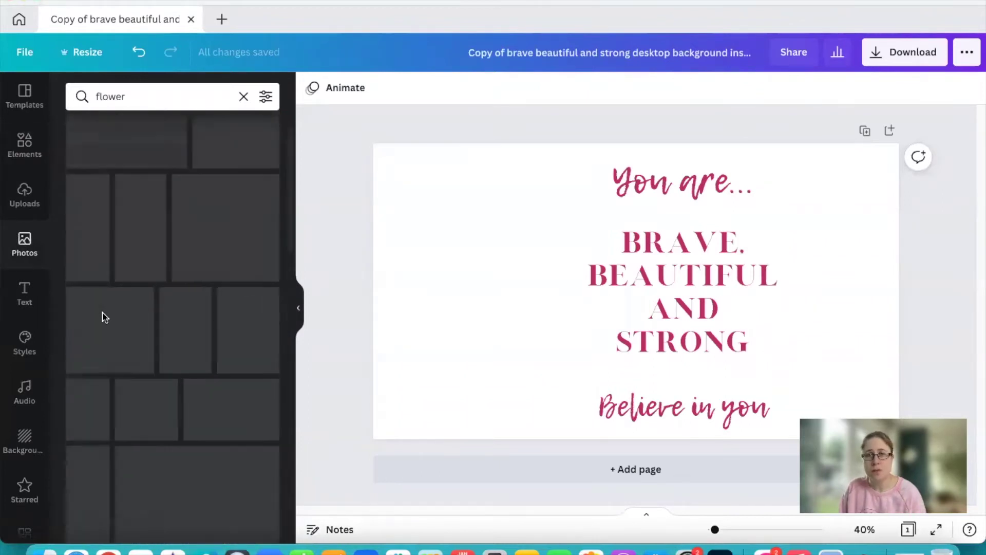
scroll(105, 317, "down", 5)
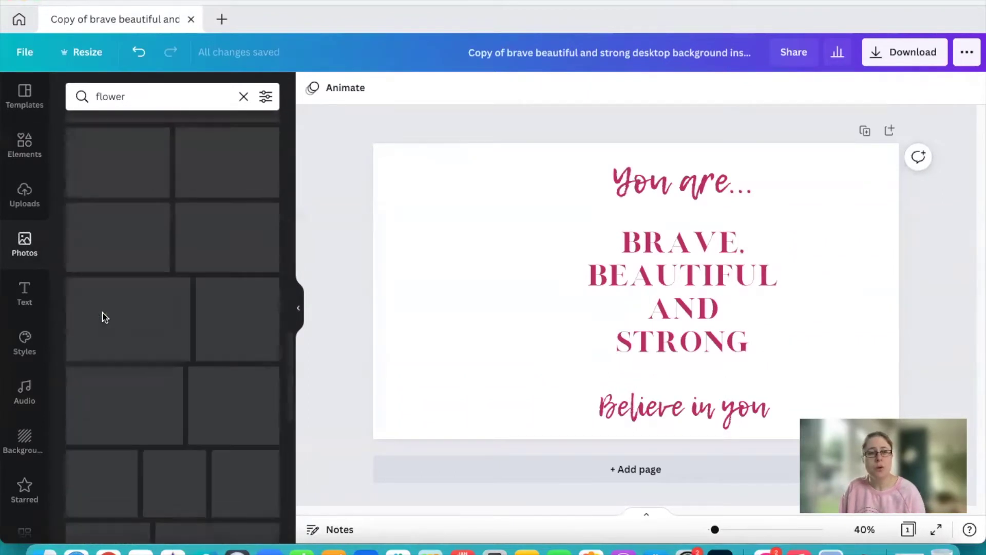
scroll(104, 317, "down", 2)
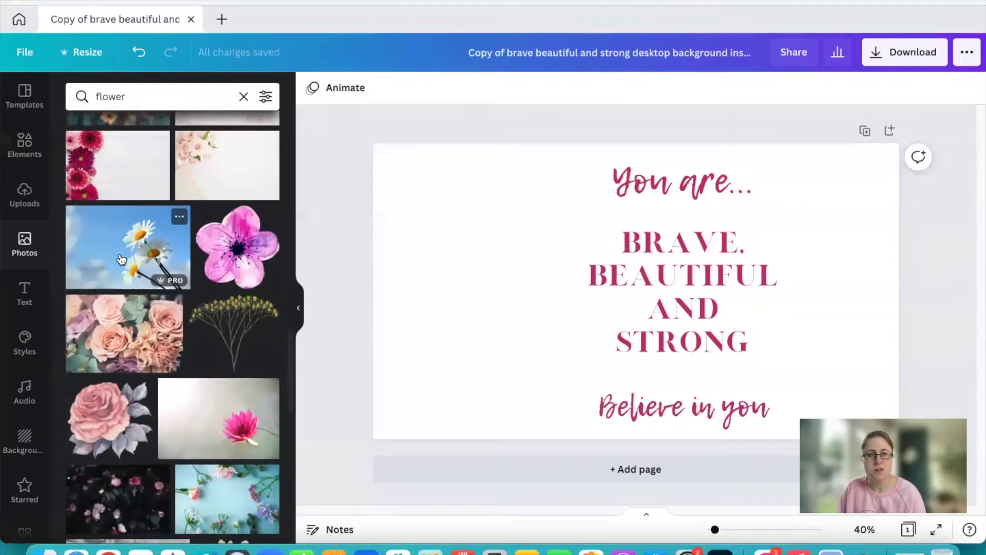
scroll(121, 259, "down", 5)
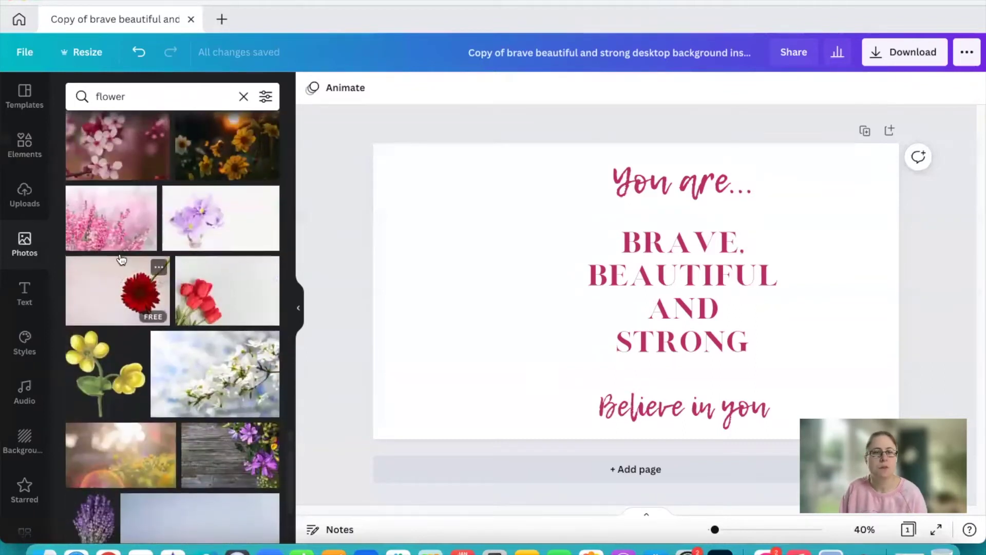
scroll(121, 259, "up", 5)
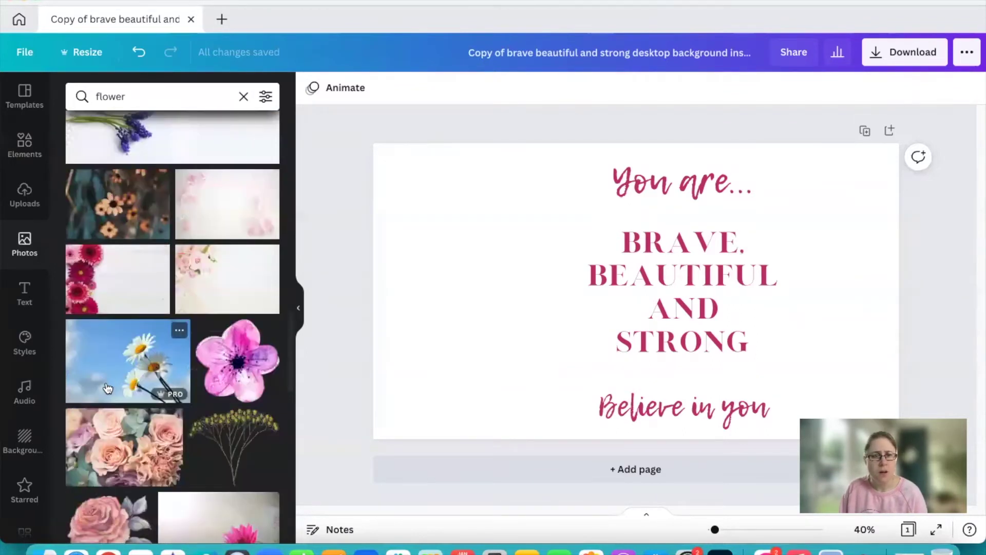
scroll(108, 388, "down", 1)
left_click(89, 273)
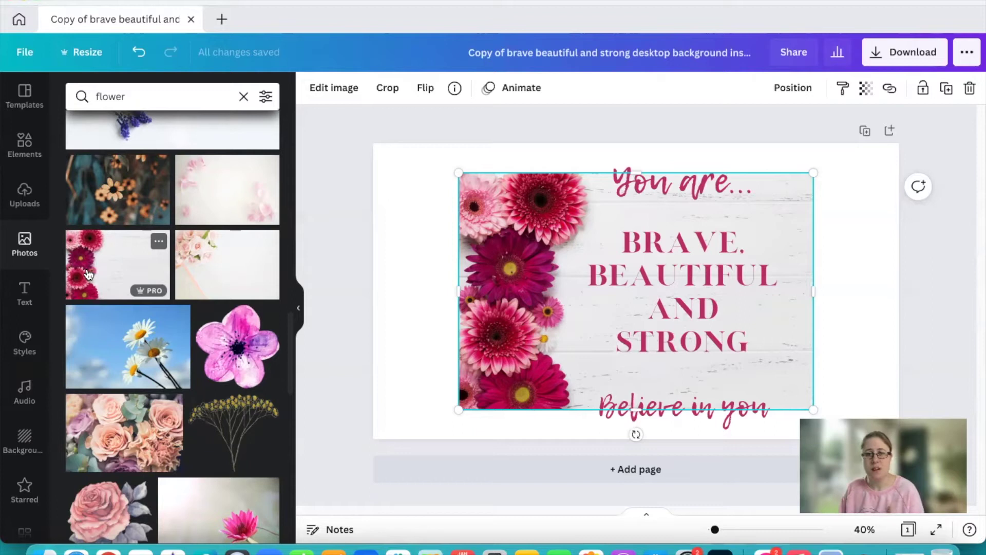
left_click_drag(583, 356, 516, 359)
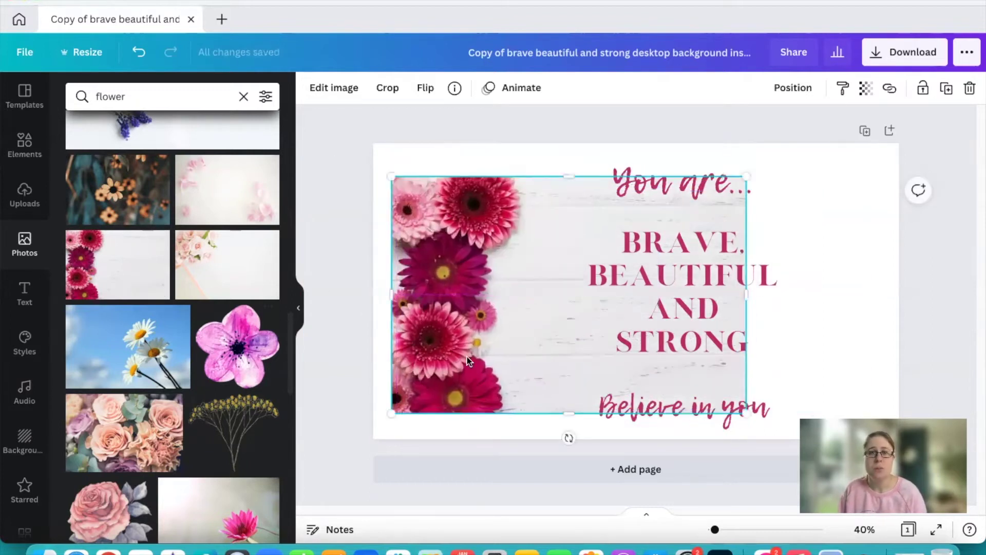
- Remove the white wooden background from the gerbera photo with Background Remover
left_click(334, 88)
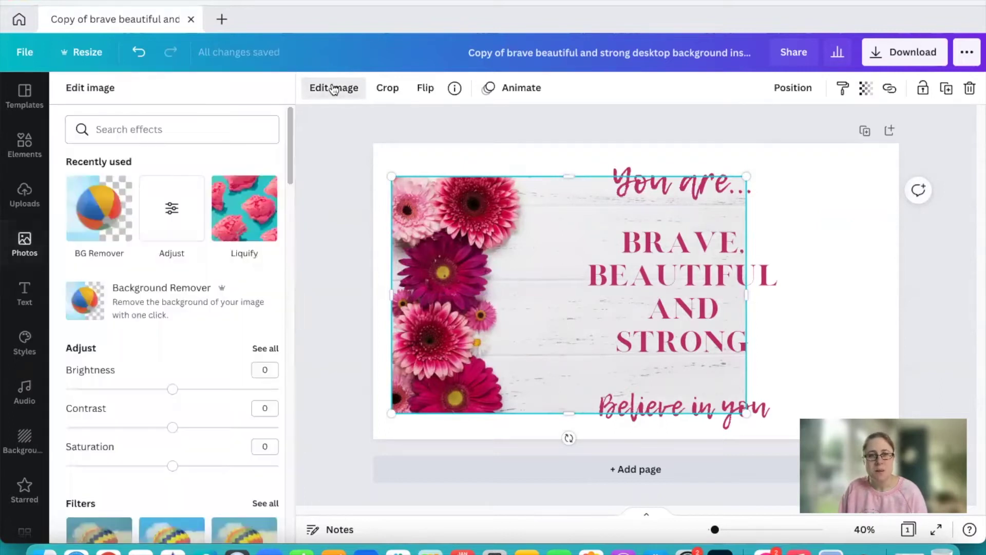
left_click(143, 294)
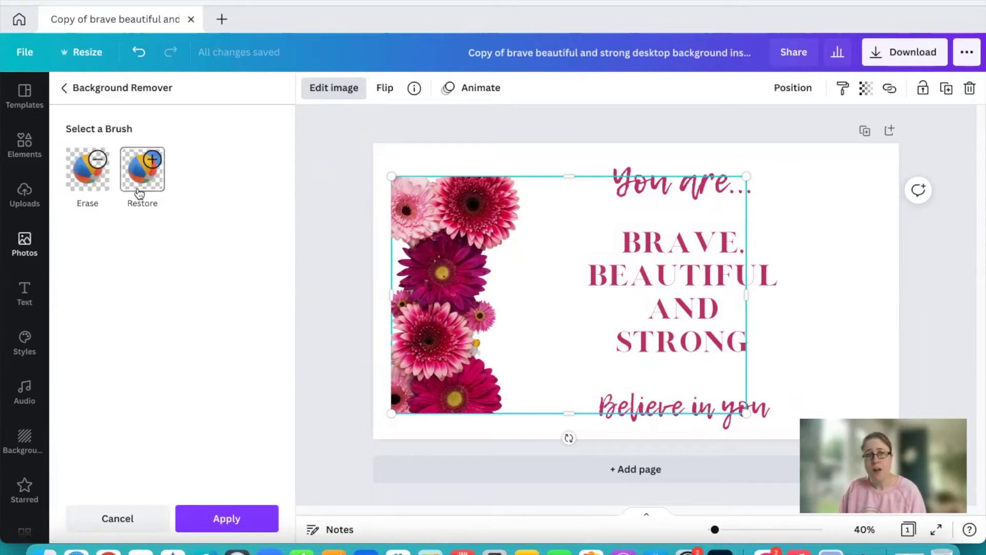
left_click(227, 518)
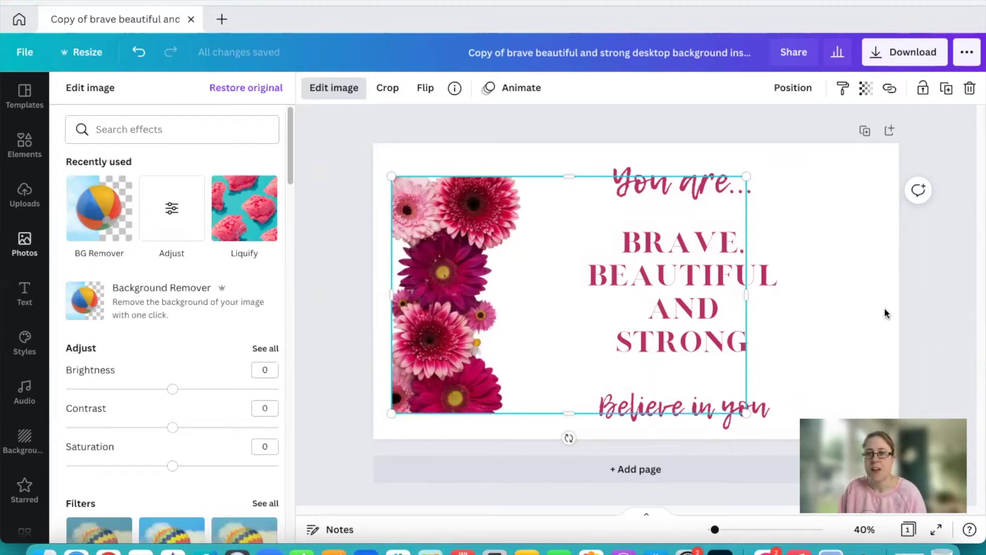
left_click(334, 87)
- Move the flowers to the page's top-left corner and enlarge them along the left edge
left_click(853, 244)
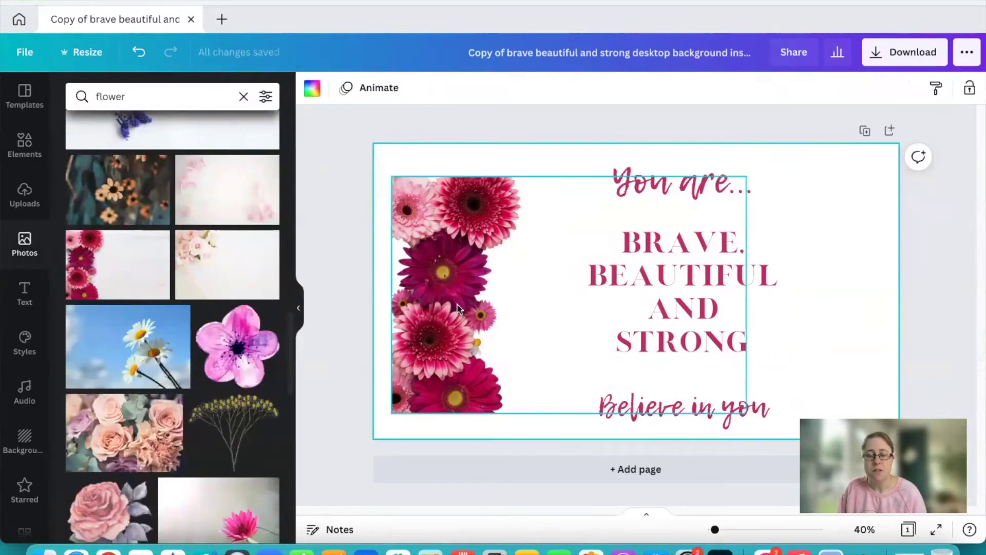
left_click_drag(459, 308, 423, 260)
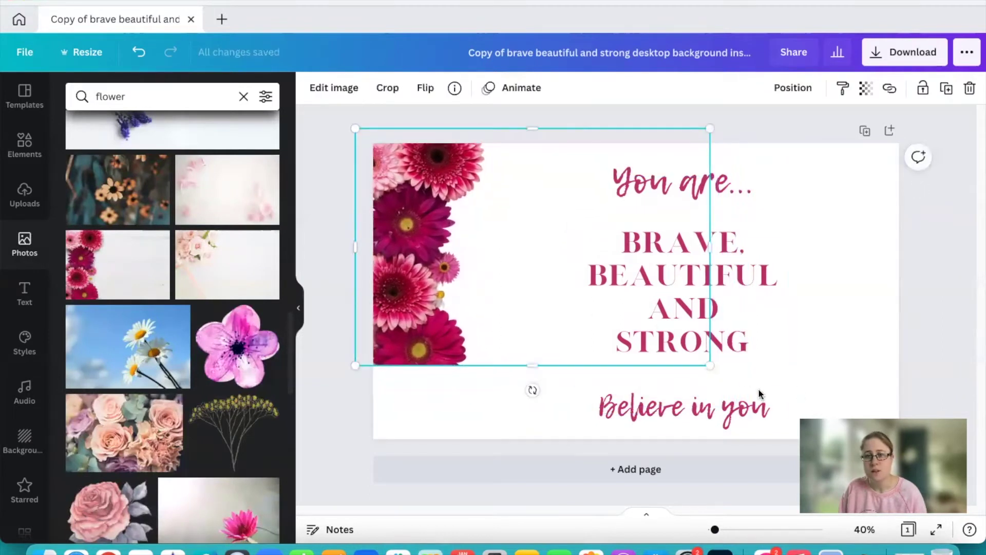
left_click_drag(710, 365, 854, 460)
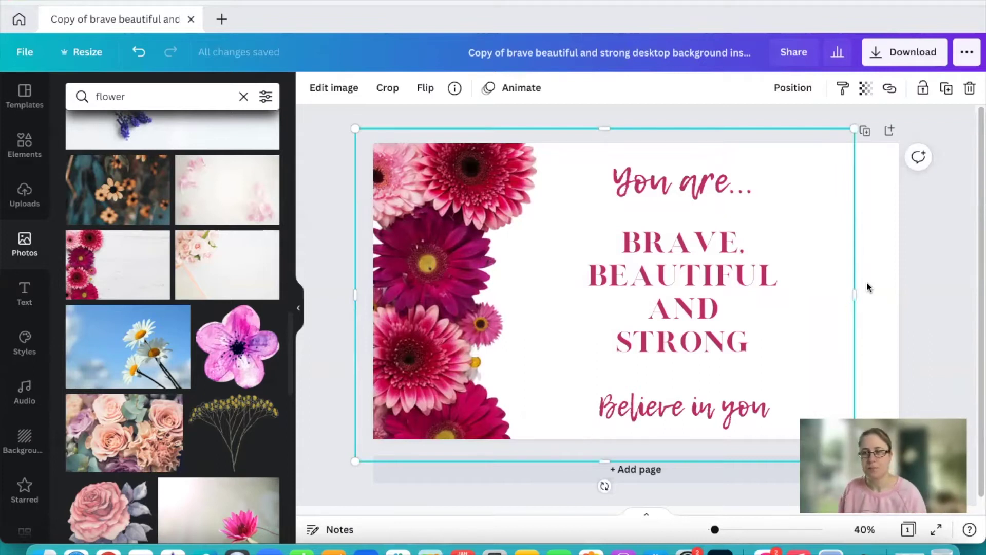
left_click(921, 248)
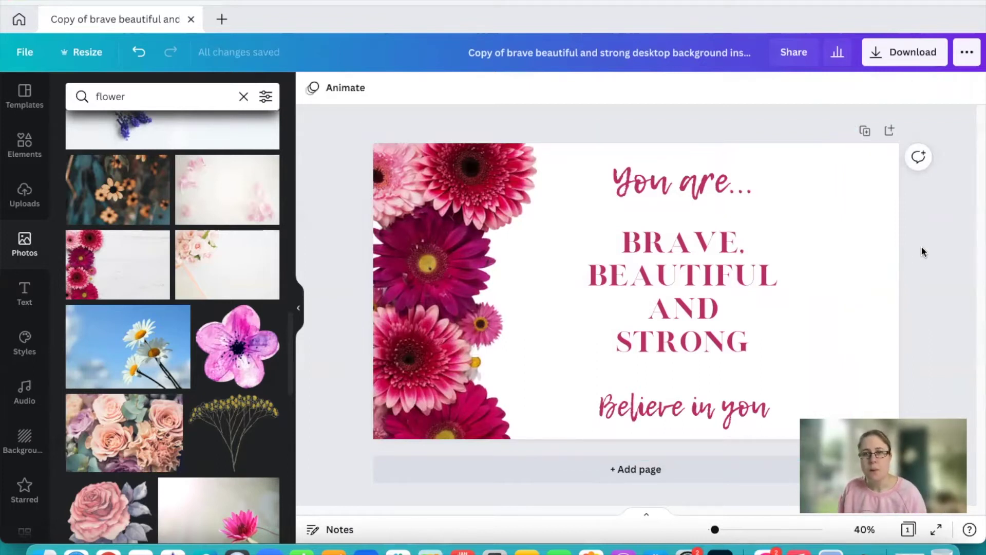
- Add the pink-to-yellow gradient element and stretch it over the page
left_click(876, 263)
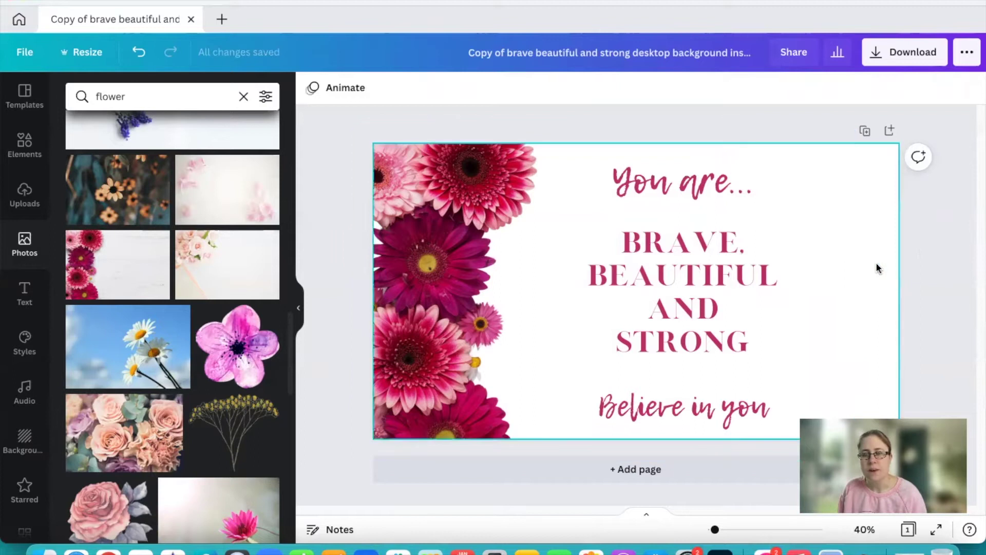
left_click(25, 146)
left_click(226, 367)
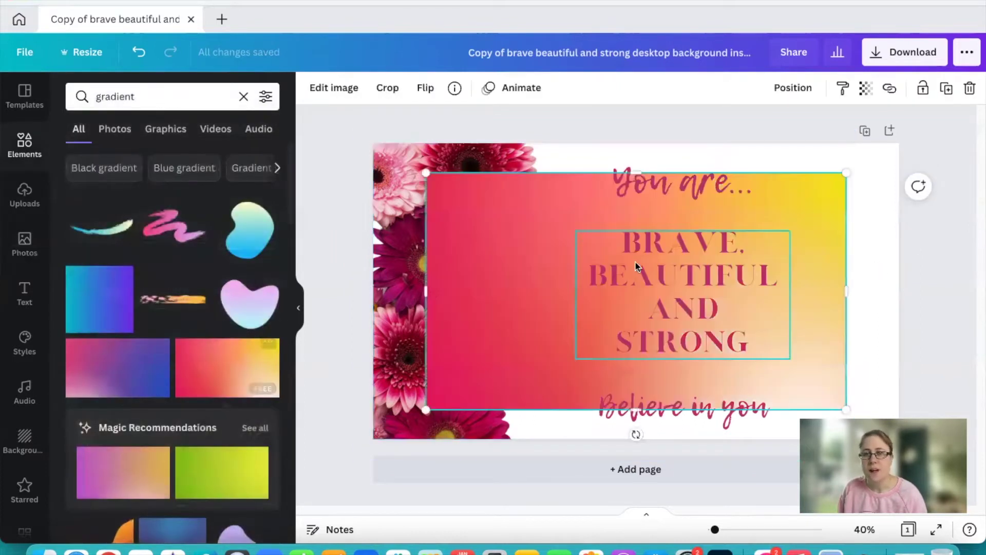
left_click_drag(845, 171, 904, 139)
left_click_drag(429, 409, 311, 492)
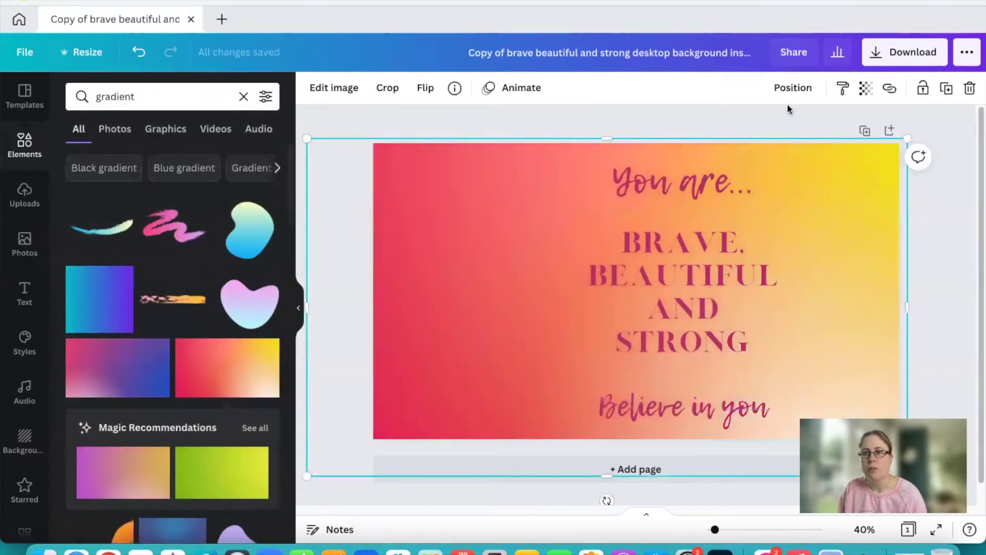
- Send the gradient to the back behind flowers and text, then shift it right to cover the page
left_click(791, 89)
left_click(754, 157)
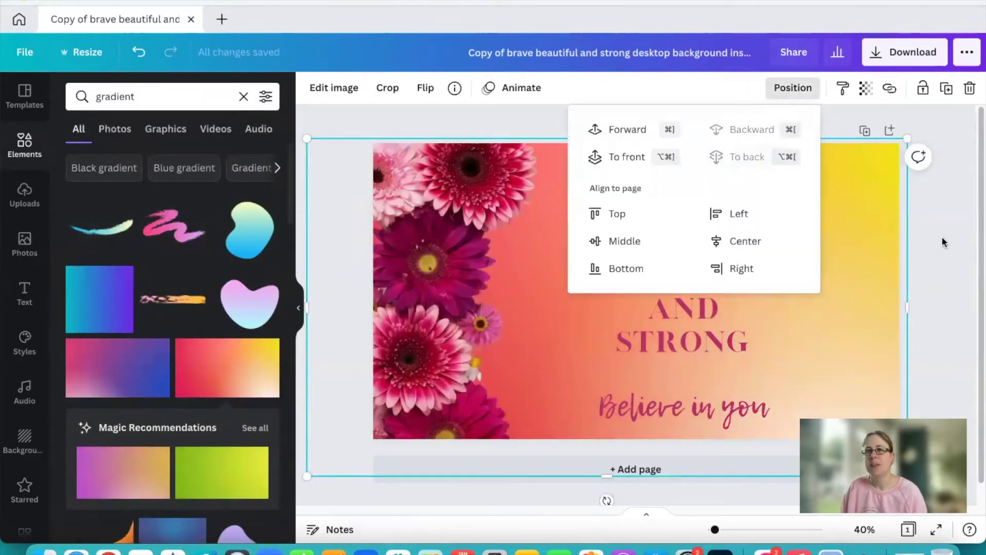
left_click(943, 239)
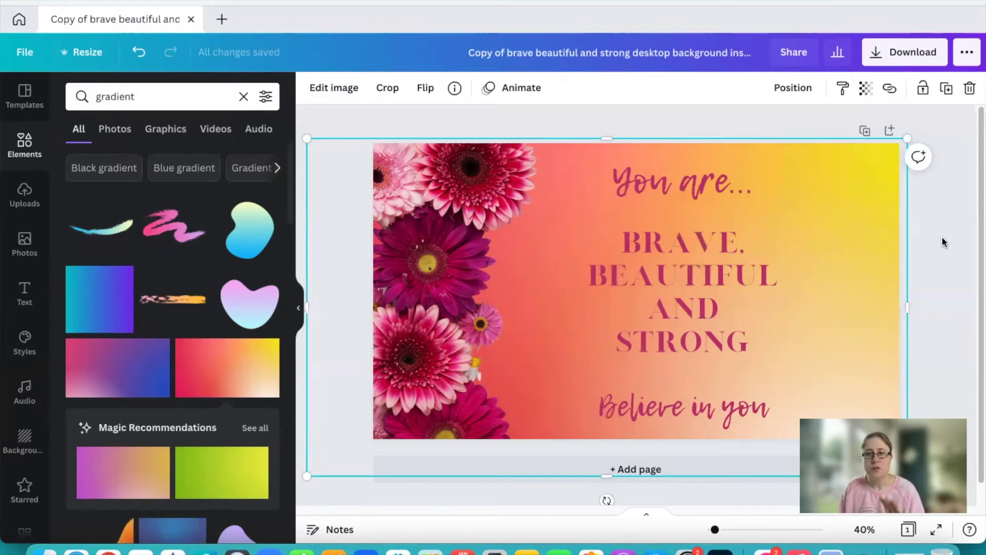
left_click_drag(878, 253, 932, 255)
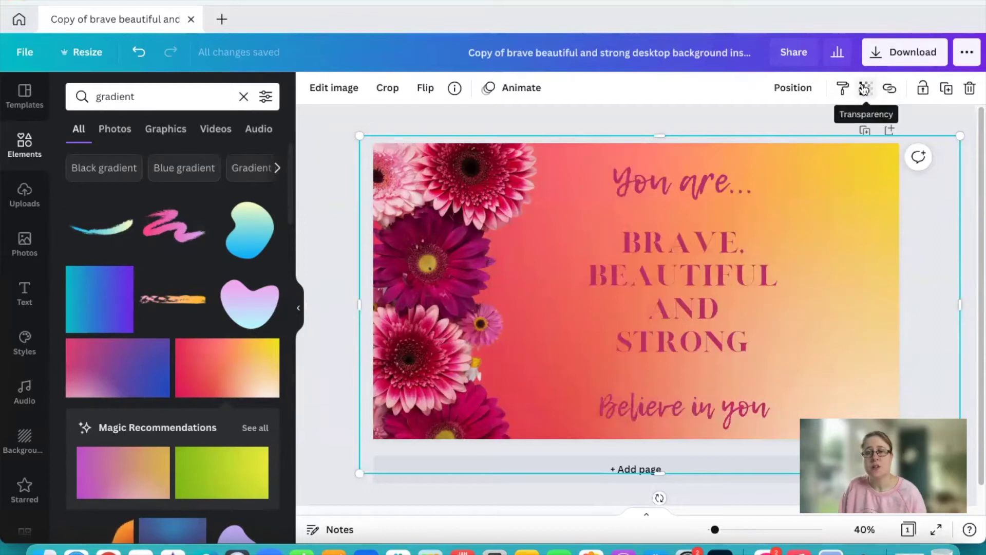
- Lower the gradient's transparency to 43 for a paler pastel background
left_click(865, 89)
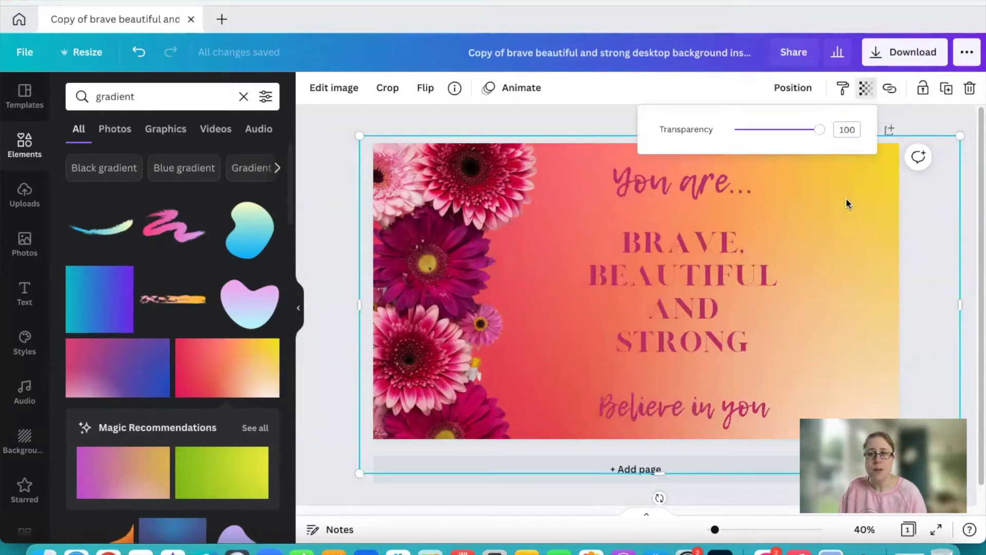
left_click_drag(829, 129, 772, 131)
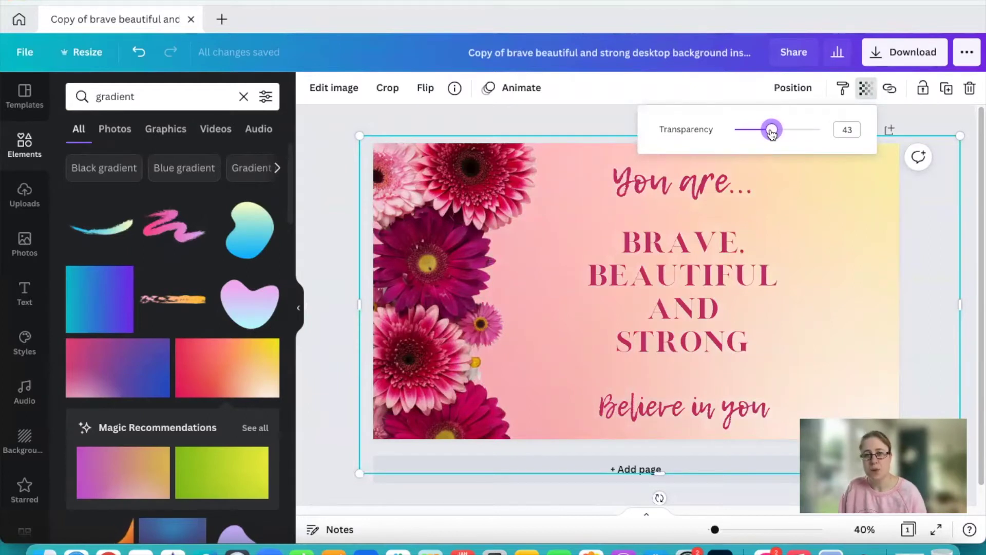
left_click(319, 135)
left_click(319, 135)
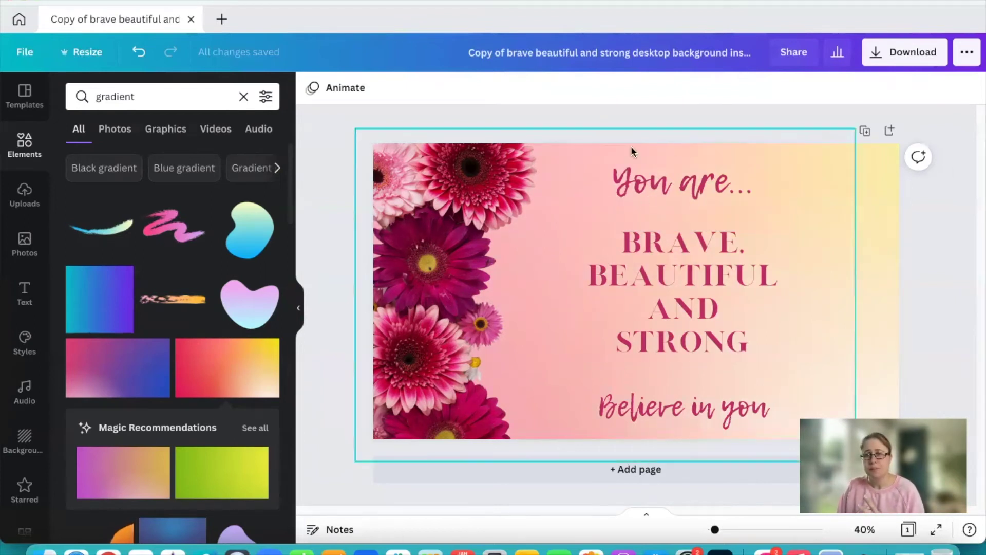
left_click_drag(690, 113, 682, 498)
left_click_drag(650, 324, 655, 297)
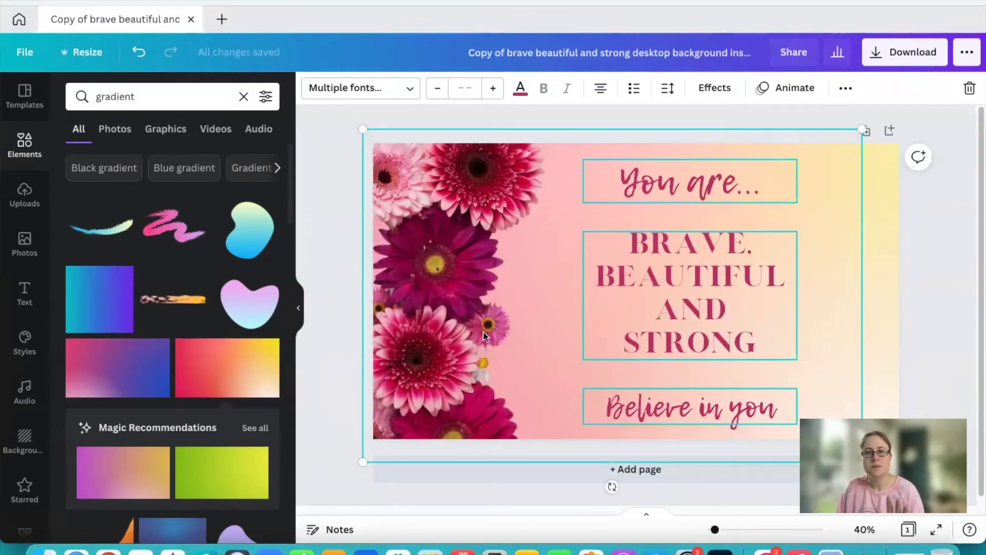
left_click(349, 242)
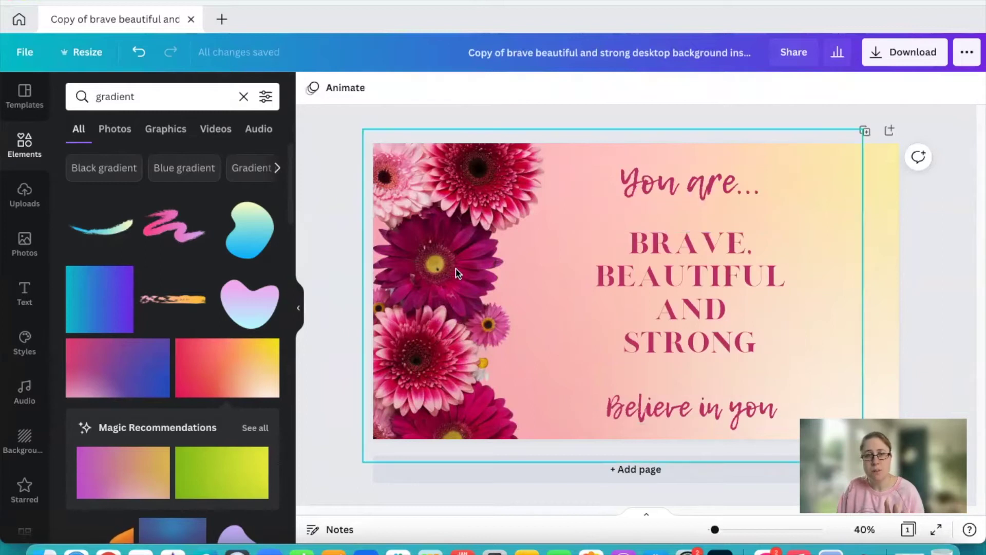
left_click_drag(449, 271, 433, 270)
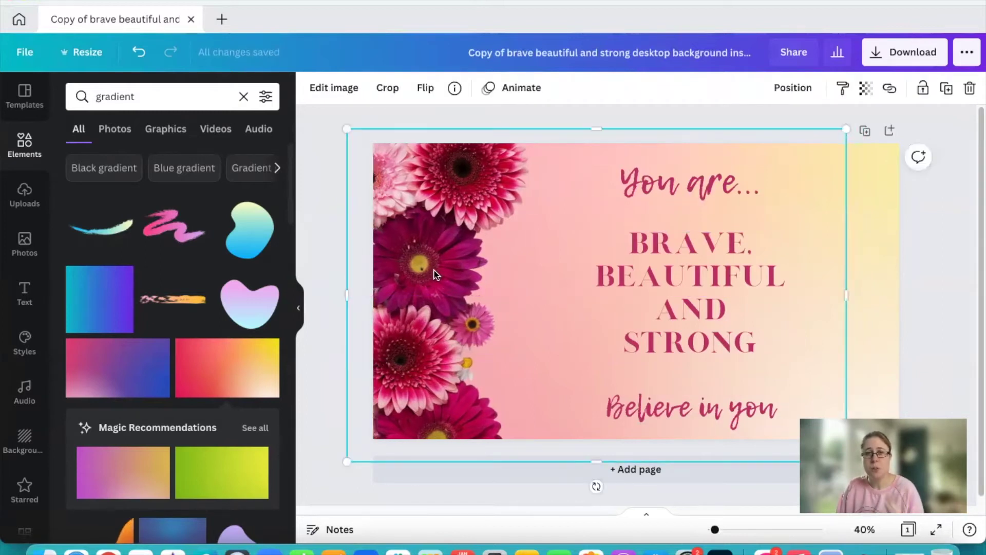
left_click(923, 91)
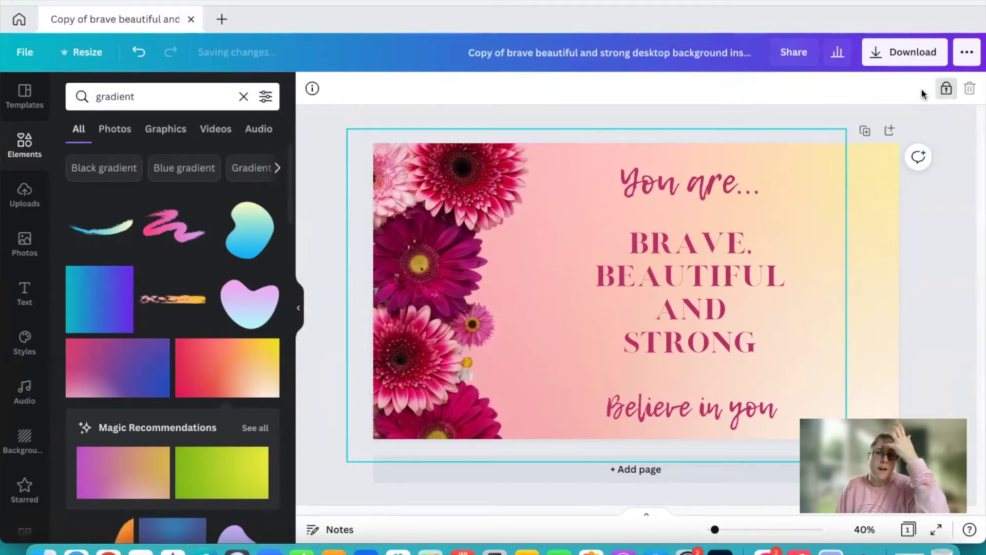
left_click(870, 247)
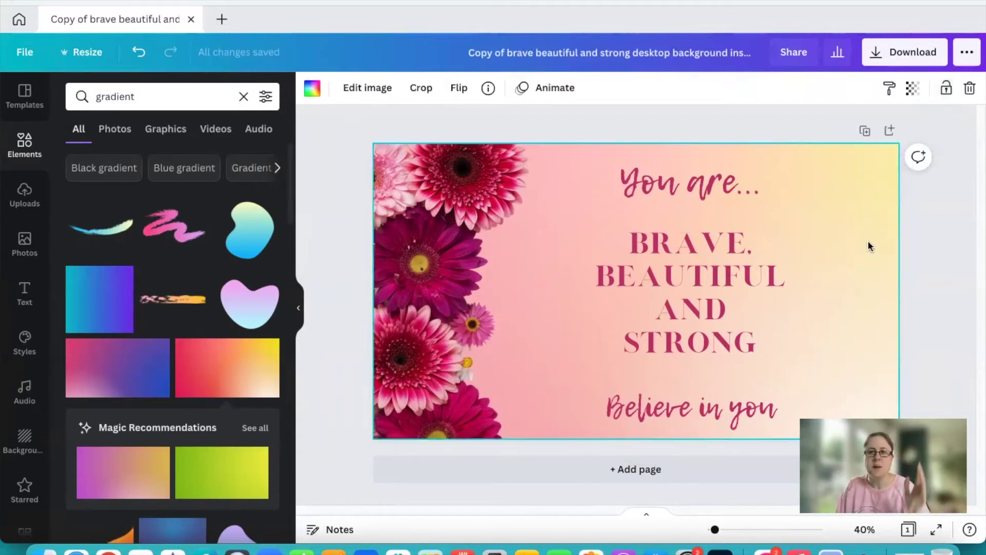
left_click(448, 251)
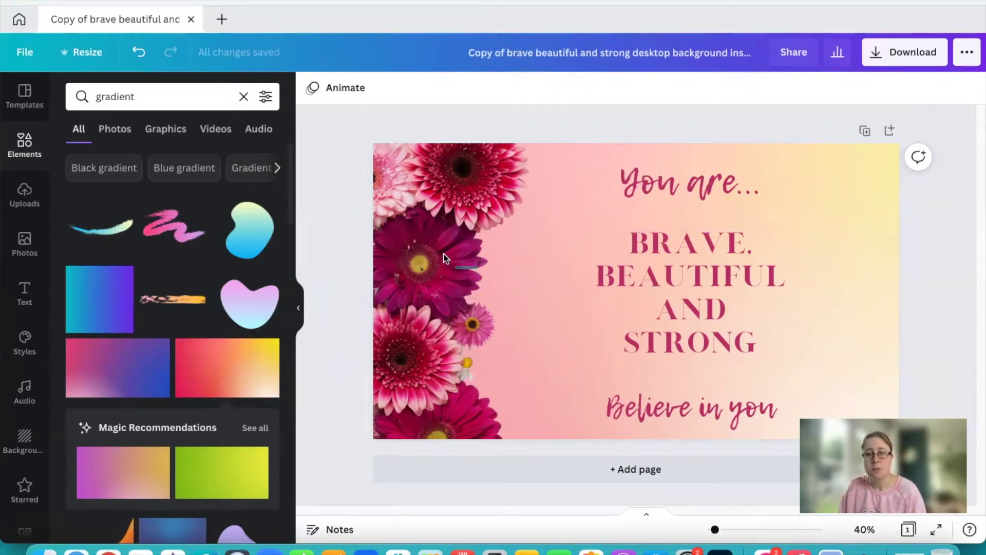
- Select the three quote text boxes together and nudge them up and to the right
left_click_drag(690, 112, 691, 483)
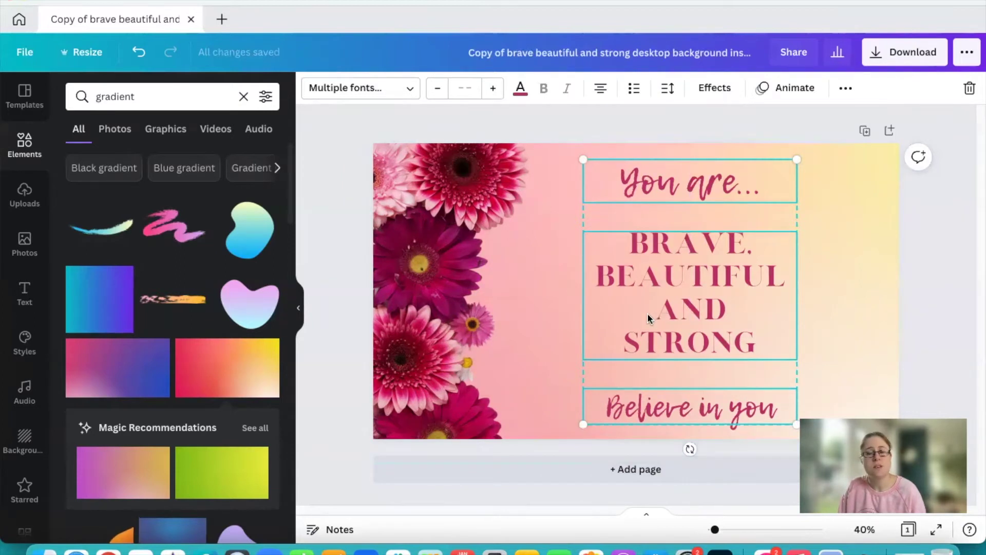
left_click_drag(648, 312, 671, 311)
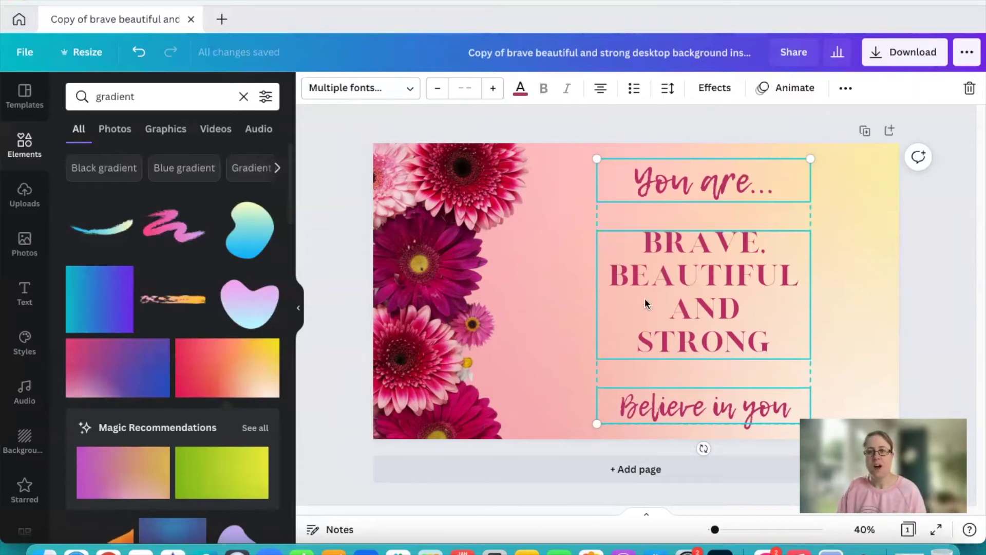
left_click(449, 266)
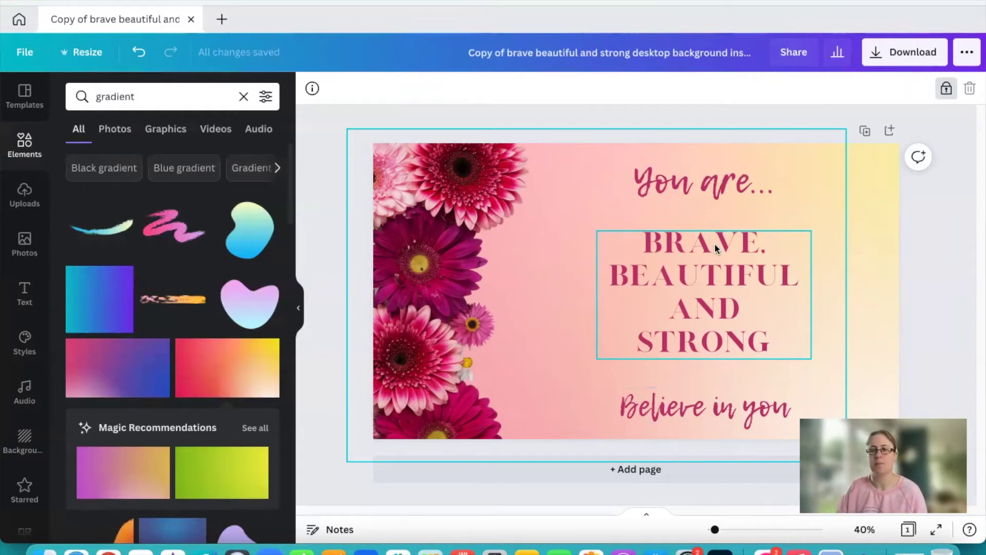
left_click(918, 234)
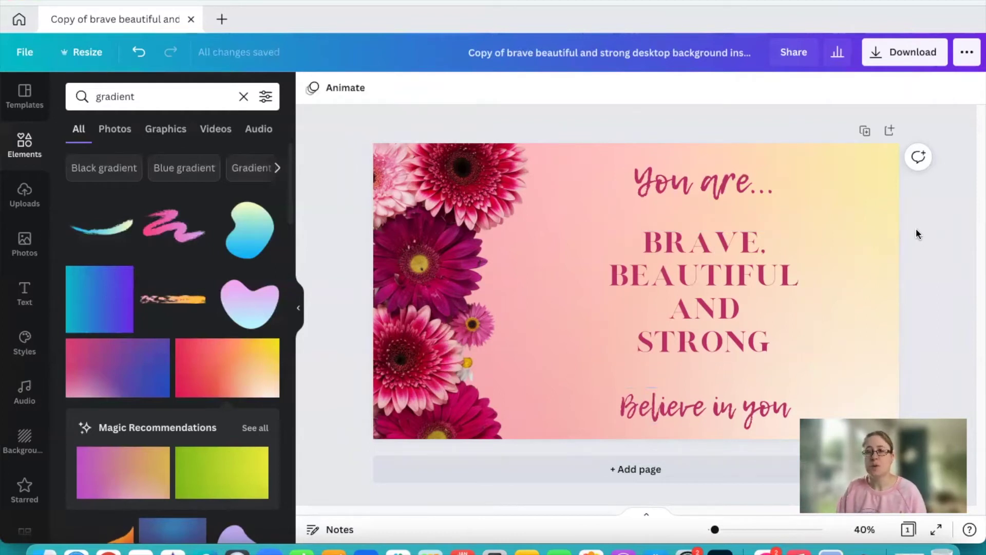
- Set the BRAVE, BEAUTIFUL AND STRONG headline's letter spacing to -144
left_click(709, 302)
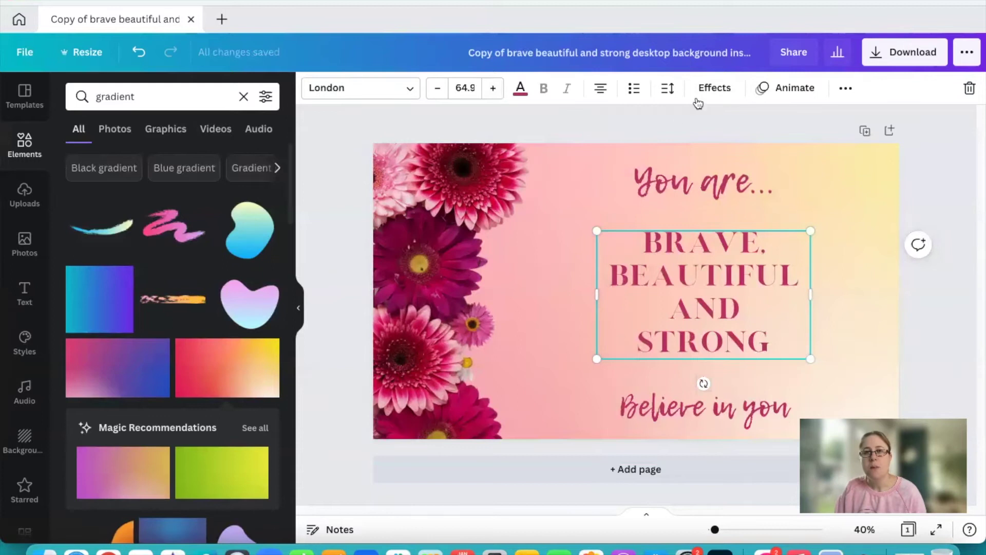
left_click(668, 90)
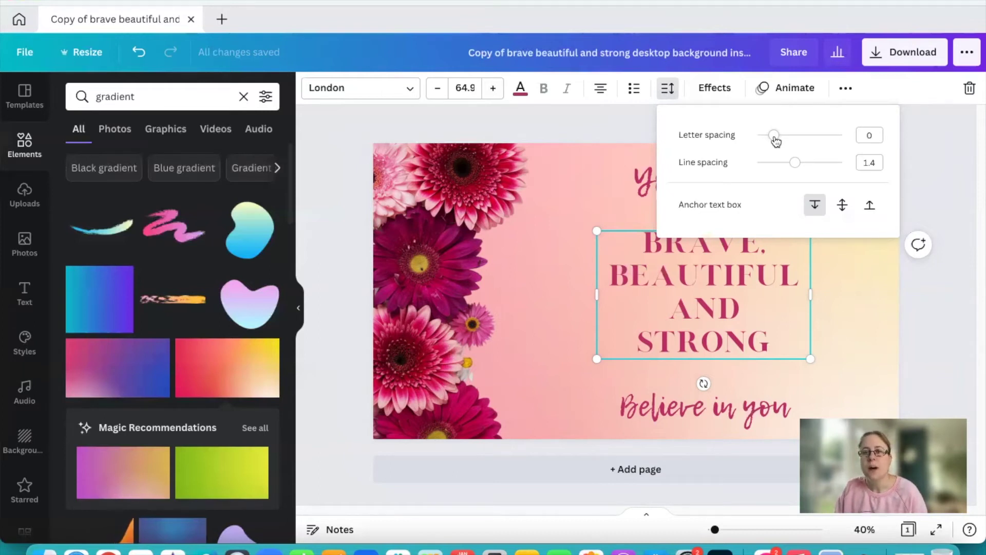
mouse_move(774, 140)
left_mouse_down()
mouse_move(764, 139)
mouse_move(799, 142)
mouse_move(763, 145)
left_mouse_up()
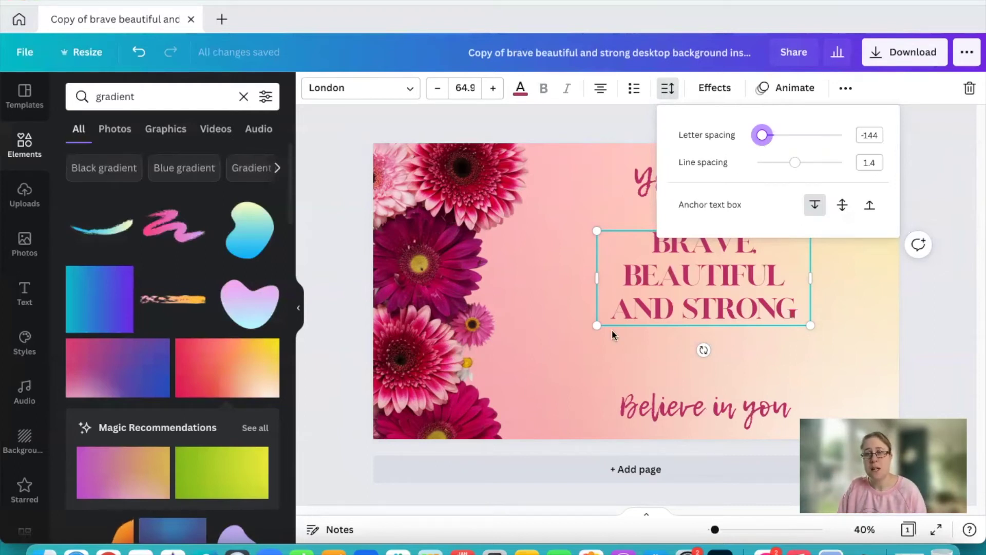
left_click(522, 214)
left_click(709, 281)
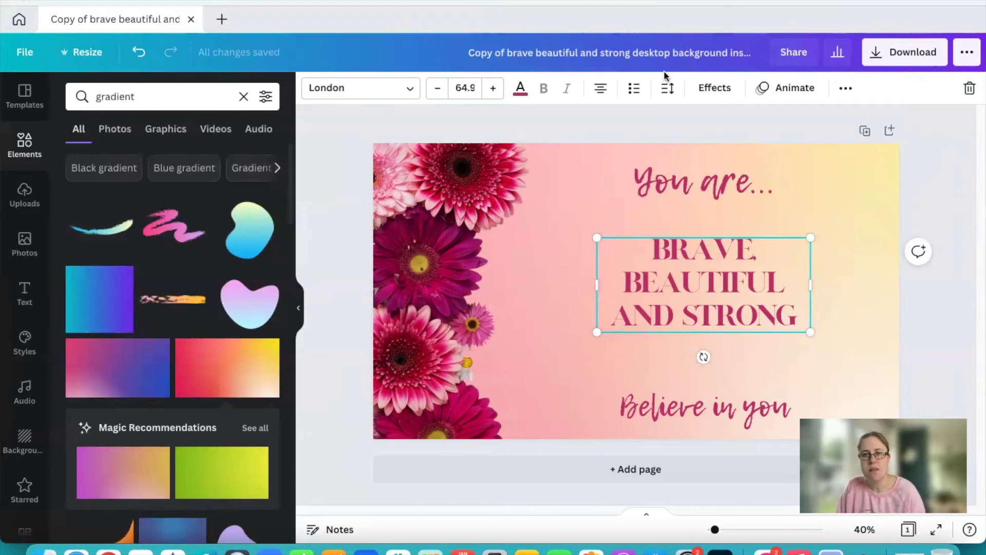
- Try wider headline line spacing and adjust the line break after BRAVE
left_click(668, 88)
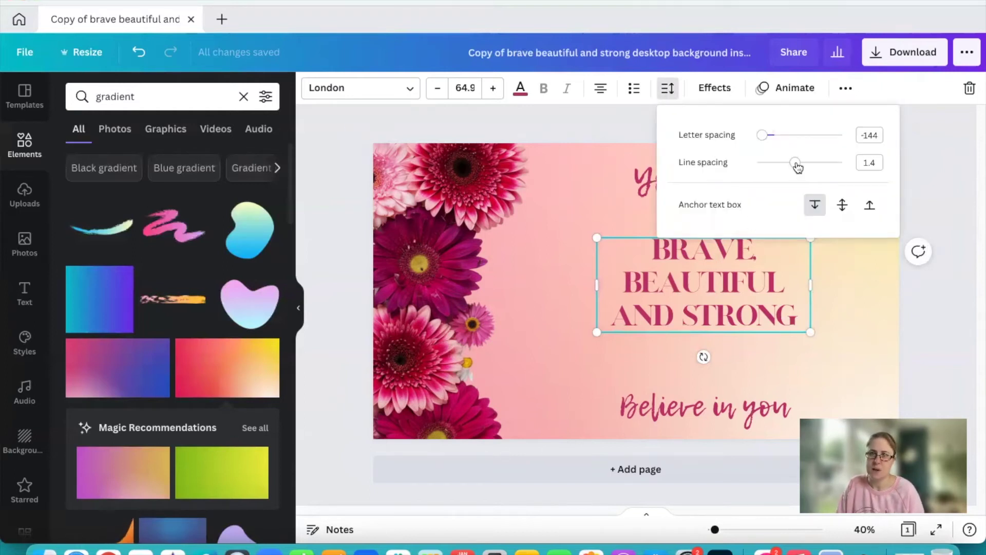
left_click_drag(798, 167, 820, 168)
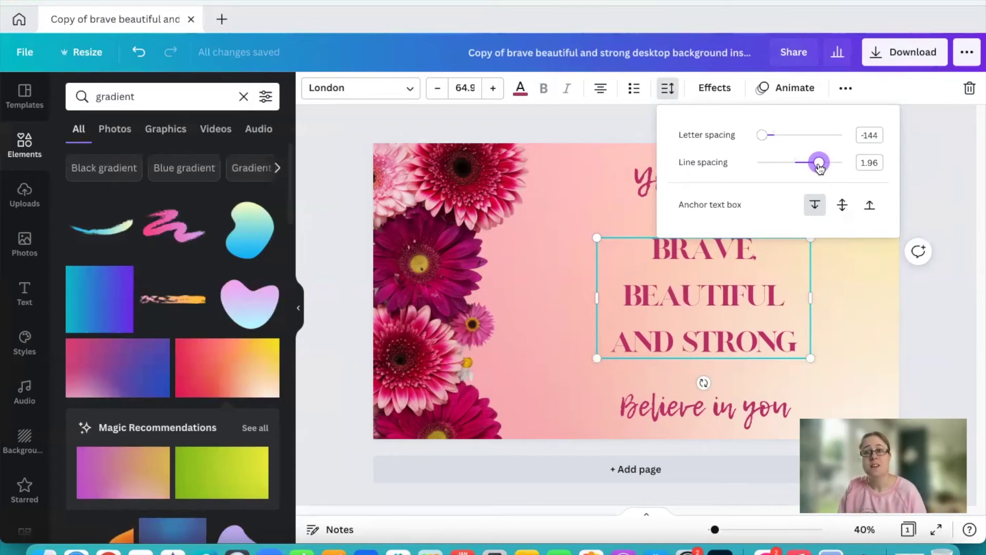
left_click_drag(820, 168, 802, 167)
left_click(522, 312)
left_click(762, 253)
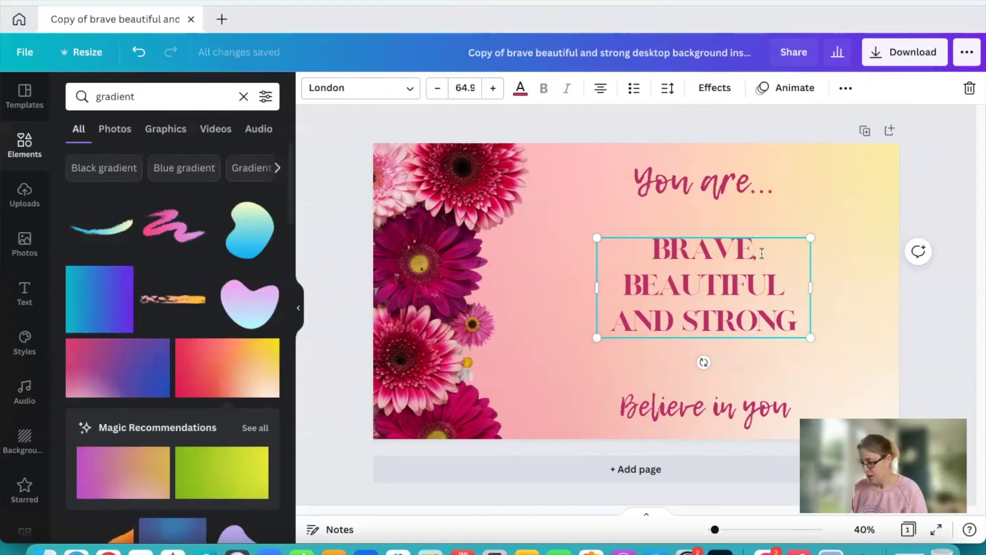
key("Return")
key("Return")
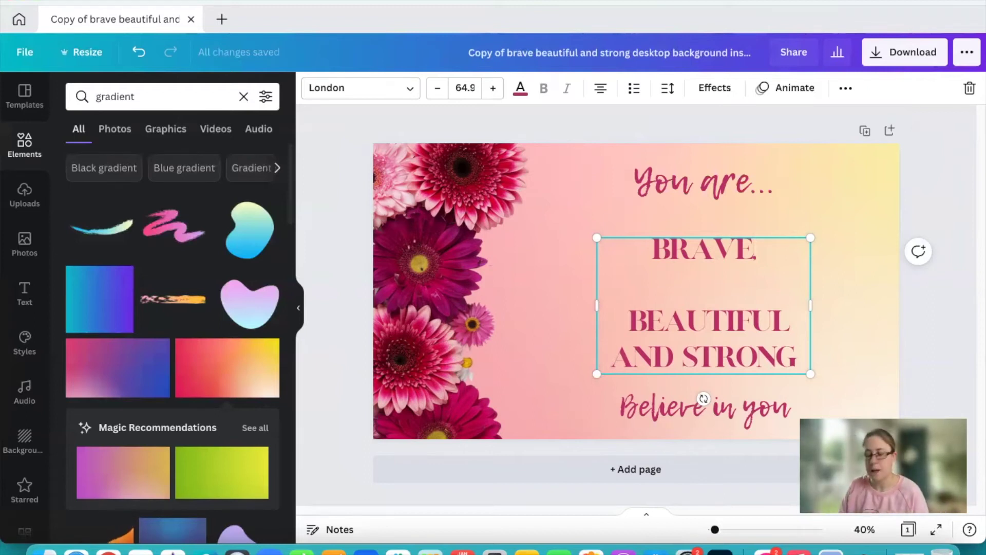
key("BackSpace")
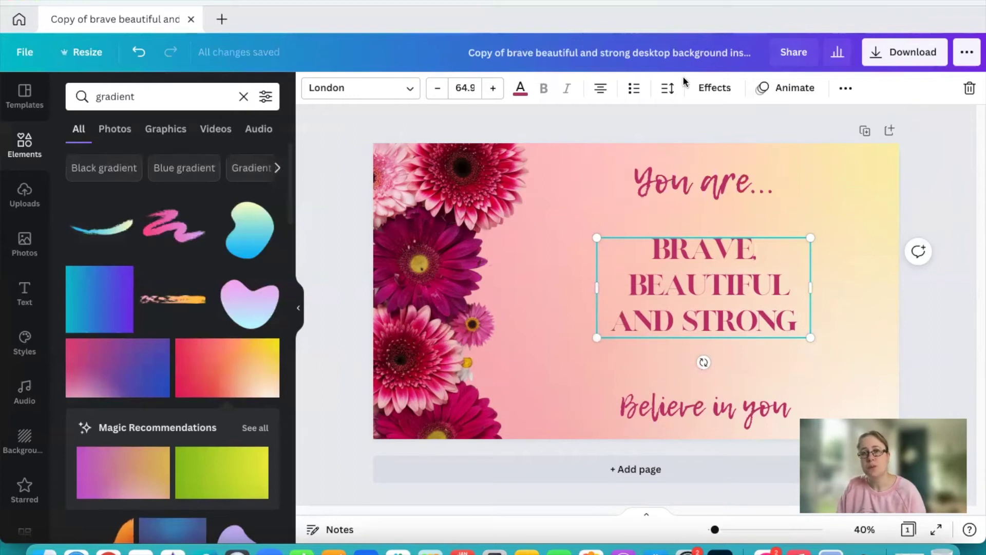
- Raise the headline's line spacing to 1.78 with its text box anchored to the top
left_click(668, 88)
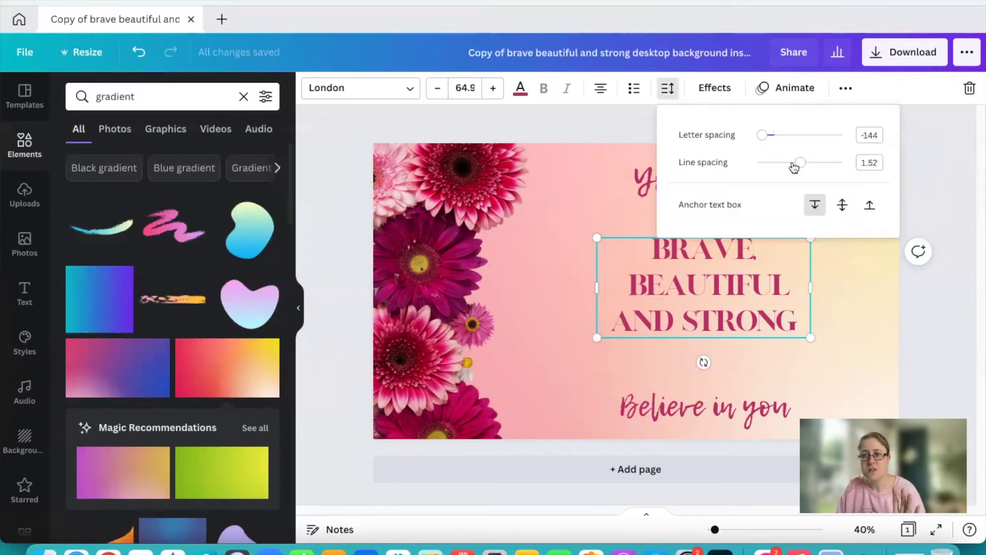
left_click_drag(794, 167, 812, 168)
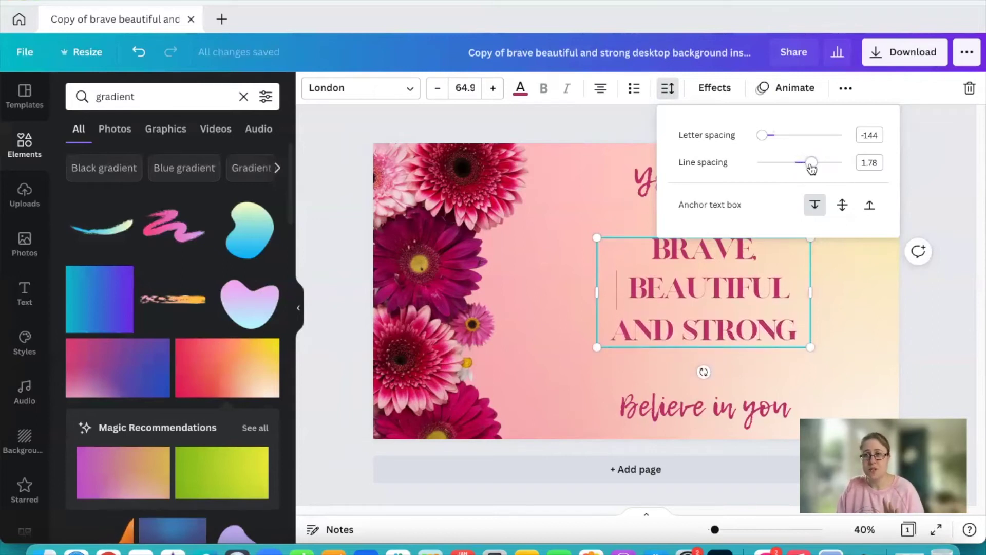
left_click(815, 206)
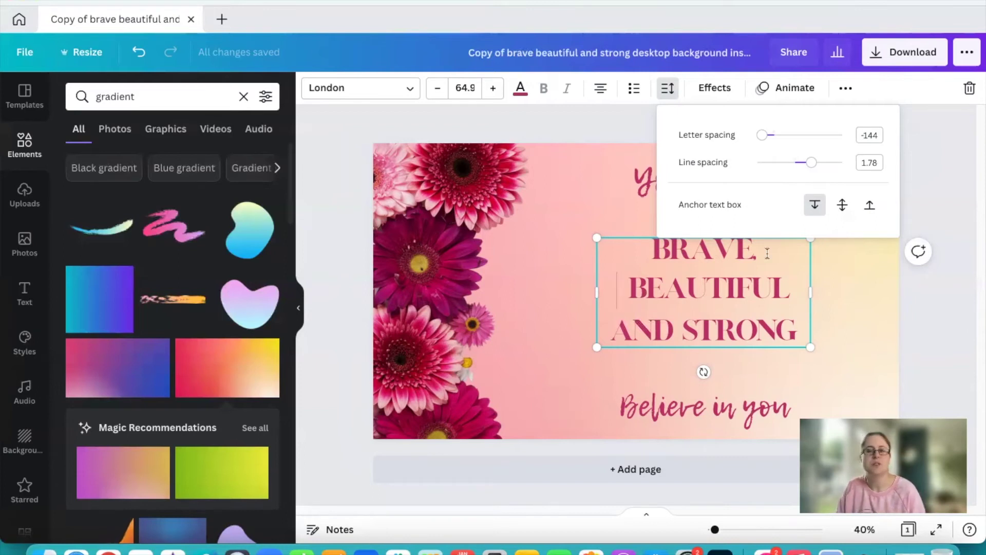
- Anchor the headline box to the top, test it with throwaway text, then delete the test text
left_click(538, 280)
left_click(705, 300)
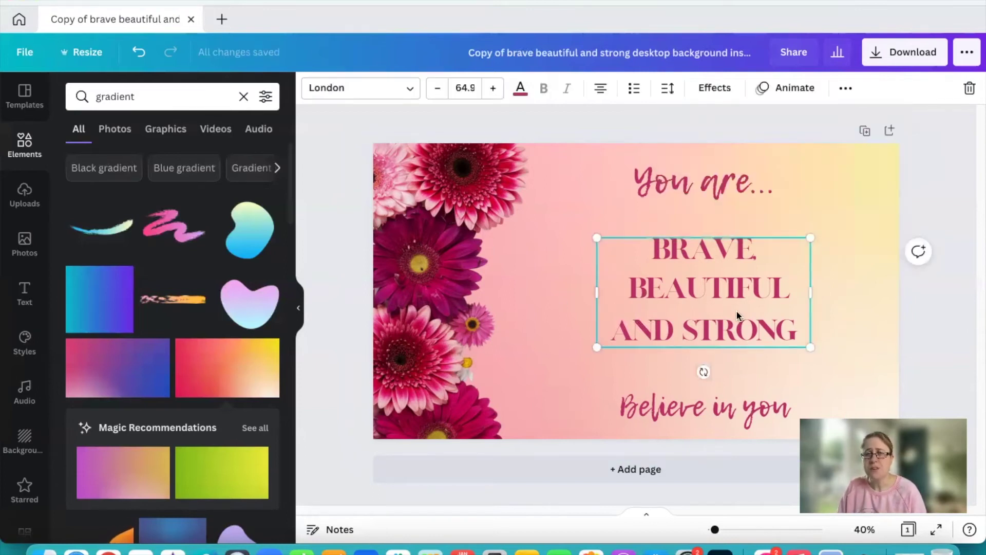
left_click(668, 88)
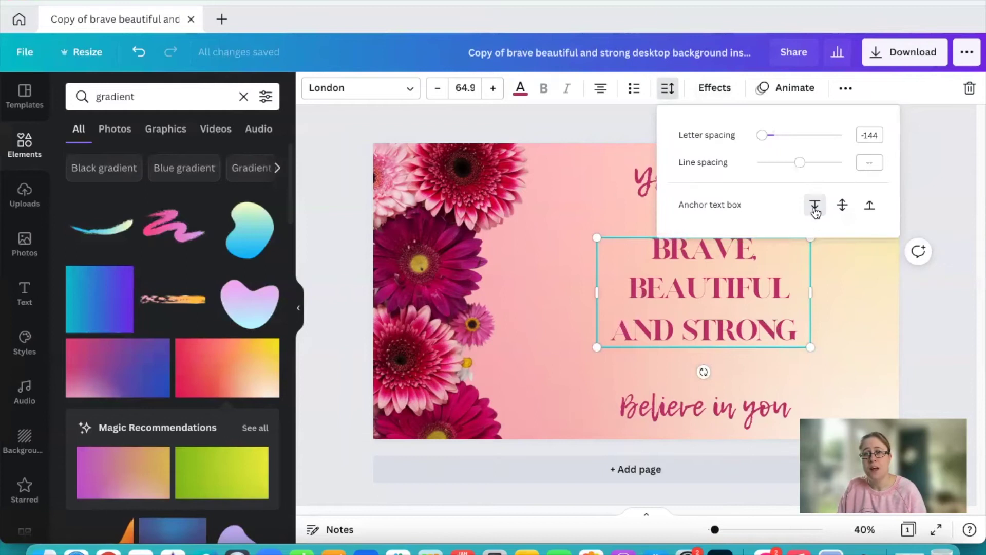
left_click(815, 206)
left_click(529, 290)
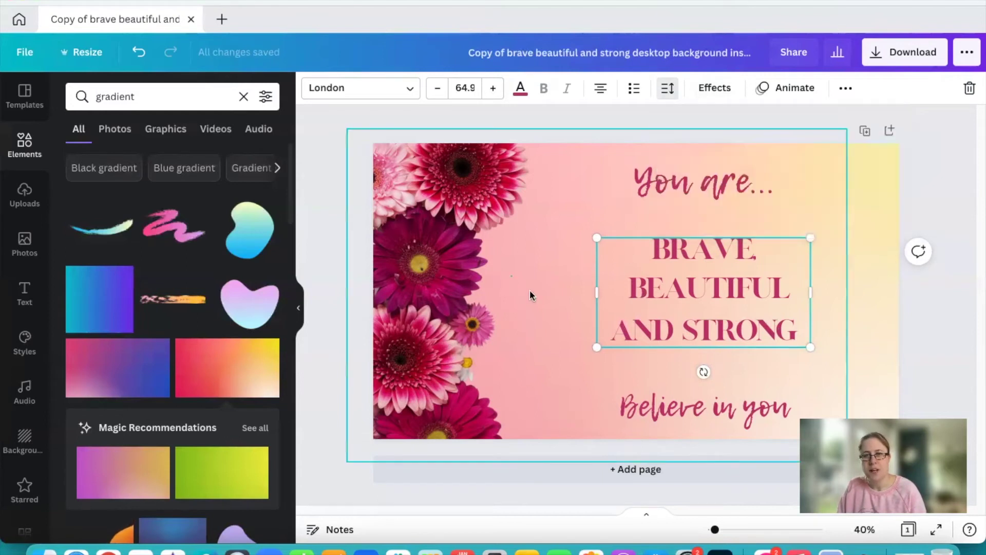
left_click(755, 333)
left_click(796, 332)
key("BackSpace")
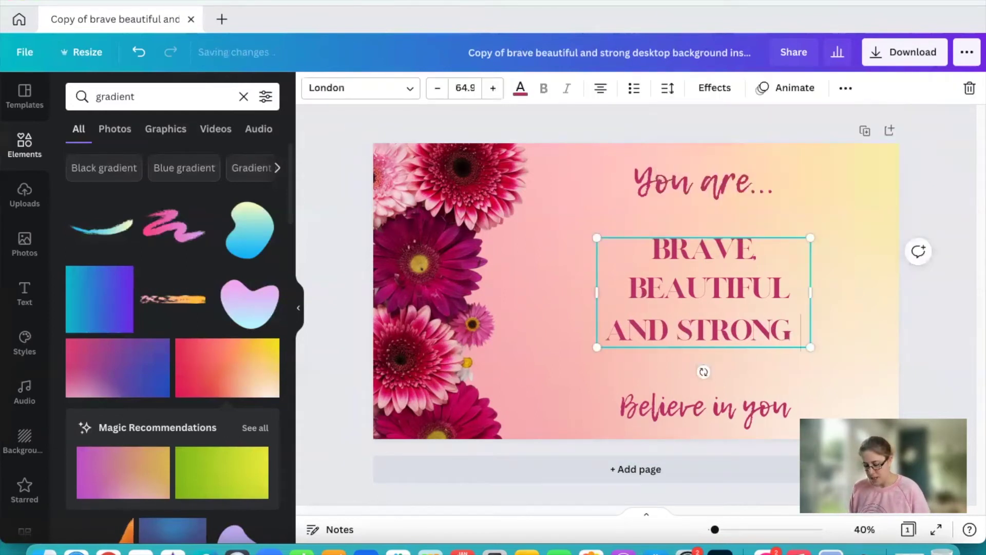
key("Return")
type("FNG;KNGFKFNGK")
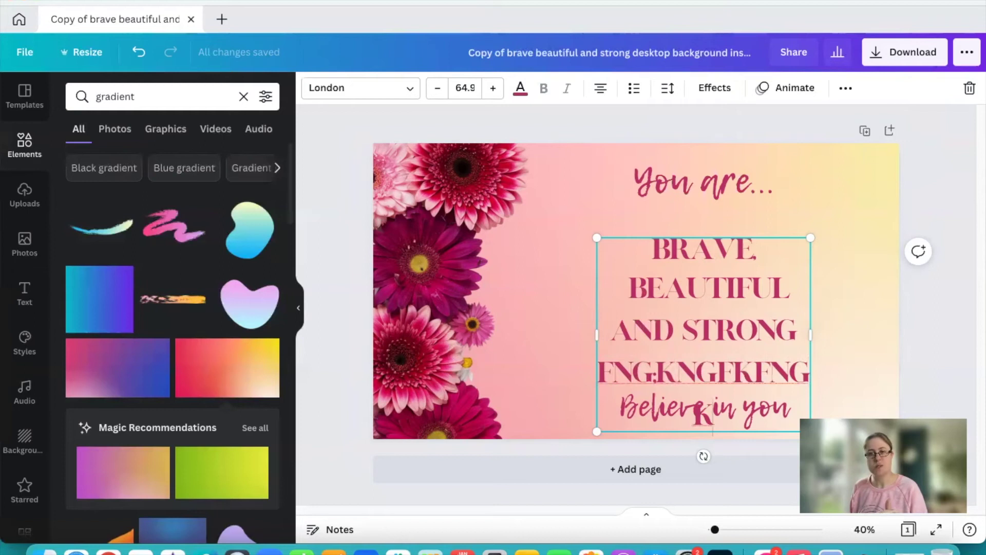
key("BackSpace")
key("BackSpace")
key("BackSpace")
key("BackSpace")
key("BackSpace")
key("BackSpace")
key("BackSpace")
key("BackSpace")
key("BackSpace")
key("BackSpace")
key("BackSpace")
key("BackSpace")
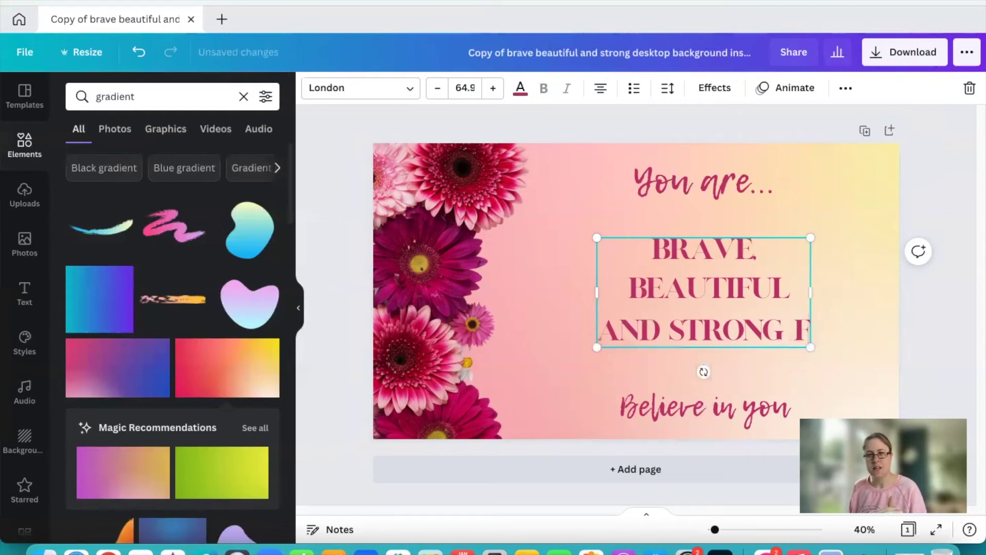
key("BackSpace")
key("BackSpace")
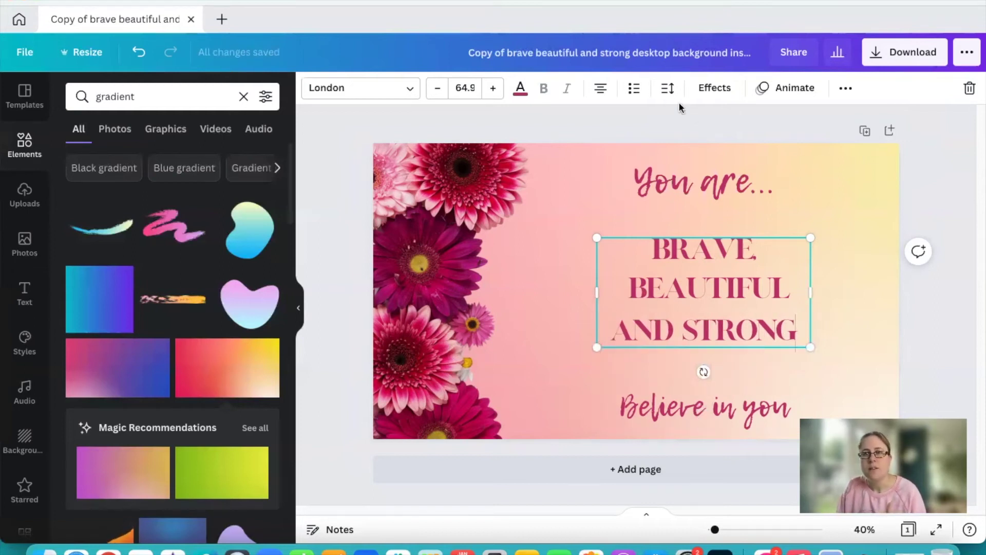
- Try a middle anchor for the headline, testing with stray letters and removing them
left_click(668, 89)
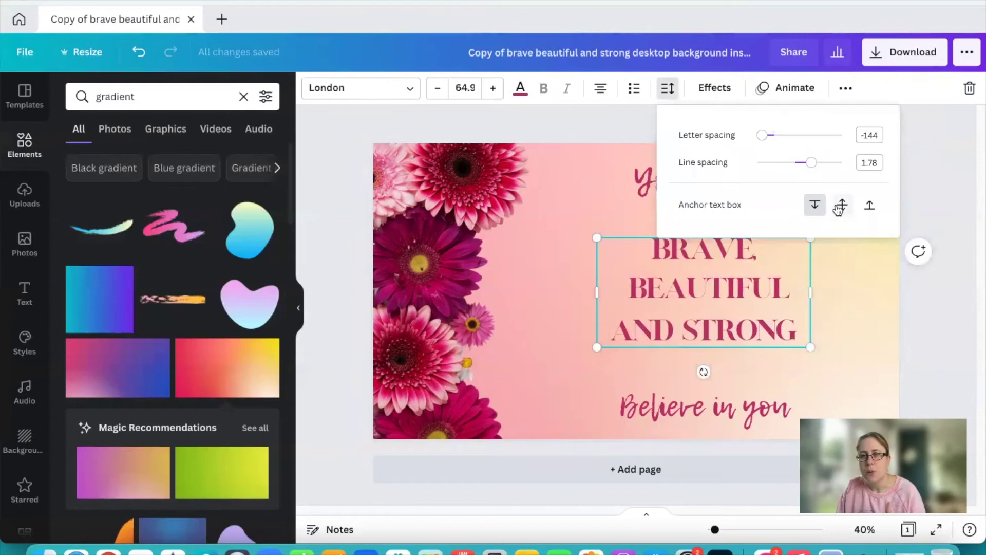
left_click(841, 206)
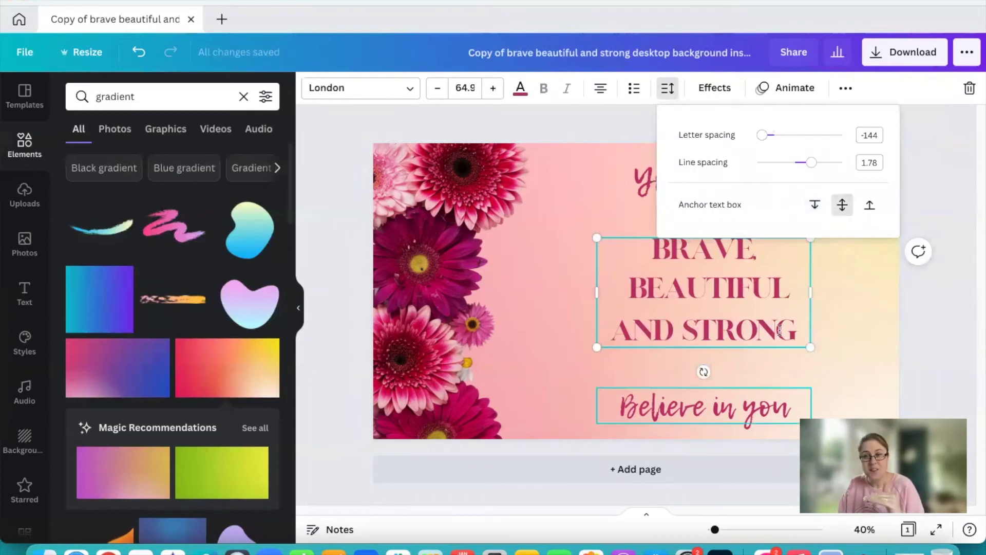
left_click(796, 328)
type("LSHRGRHFGLFHGFJGNLJFNG")
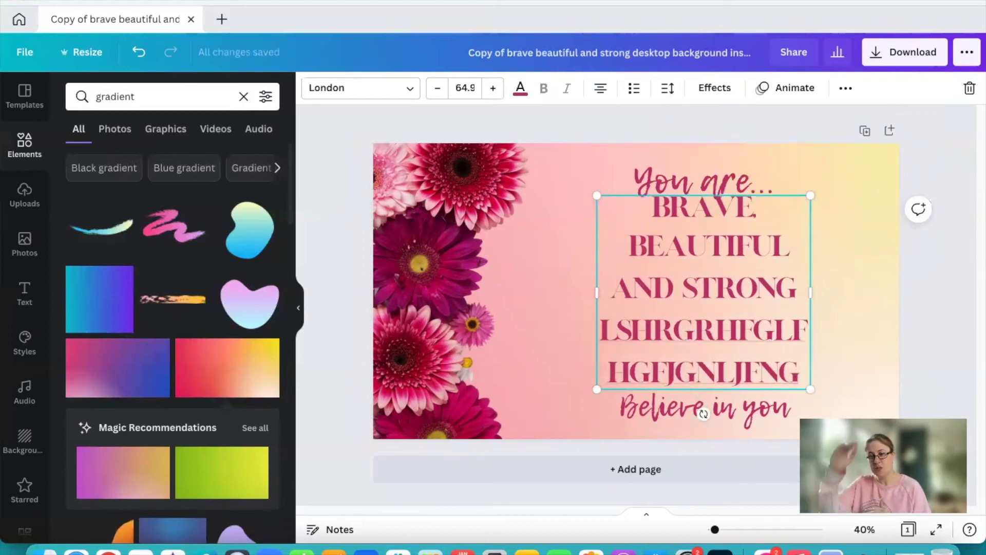
key("BackSpace")
key("BackSpace")
key("BackSpace")
key("BackSpace")
key("BackSpace")
key("BackSpace")
key("BackSpace")
key("BackSpace")
key("BackSpace")
key("BackSpace")
key("BackSpace")
key("BackSpace")
key("BackSpace")
key("BackSpace")
key("BackSpace")
key("BackSpace")
key("BackSpace")
key("BackSpace")
key("BackSpace")
key("BackSpace")
key("BackSpace")
key("BackSpace")
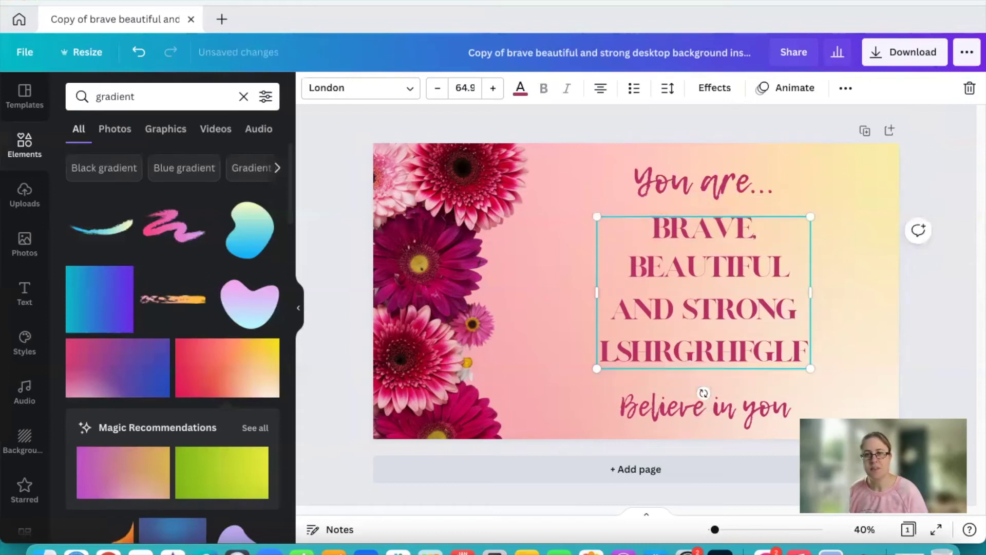
key("BackSpace")
- Anchor the headline box to the bottom, check it with test letters, and clear them
left_click(667, 88)
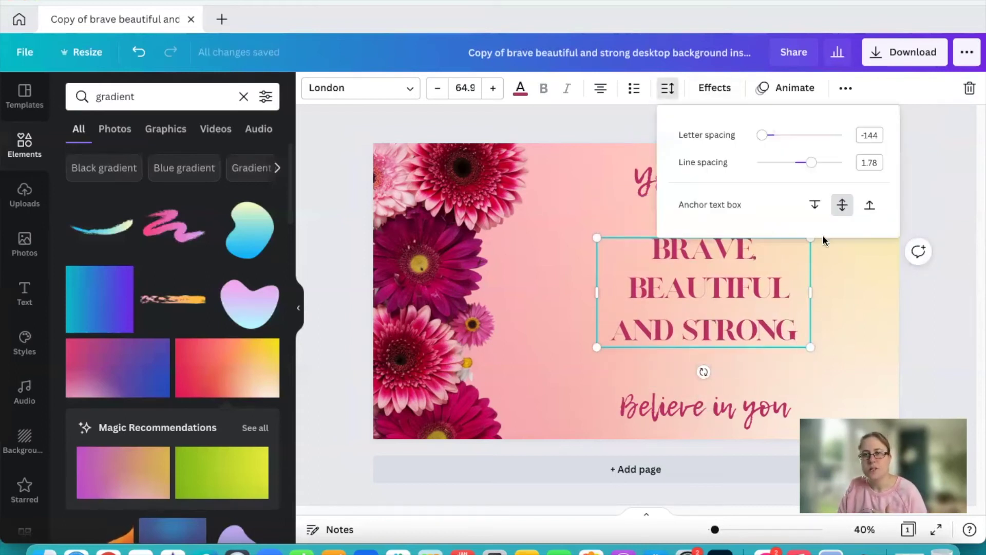
left_click(871, 208)
left_click(797, 332)
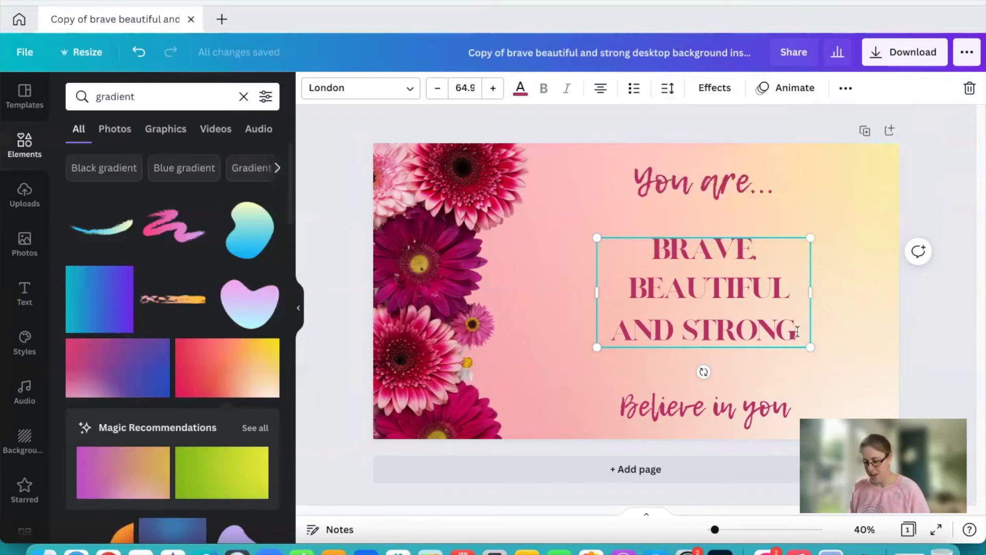
type("FKNGJFNGLKFNG")
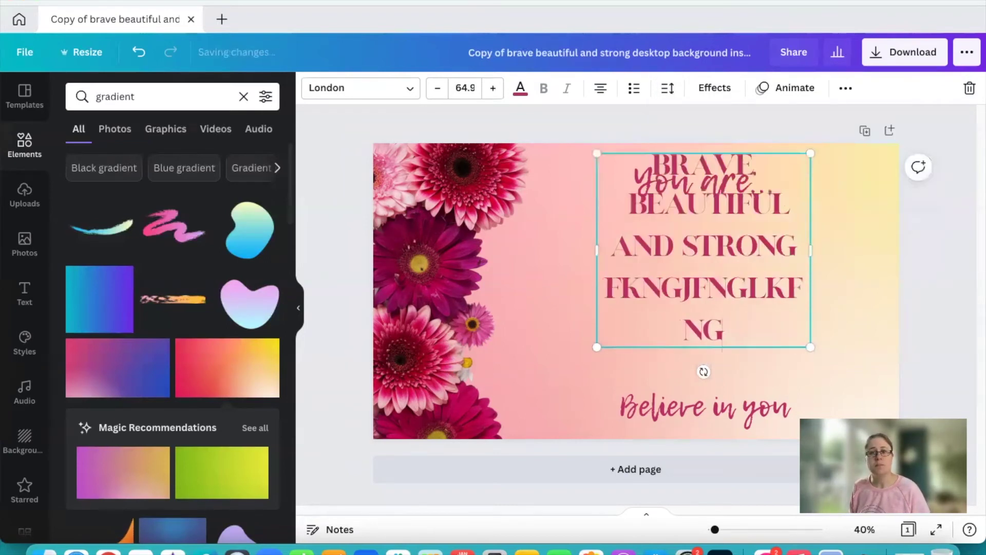
type("KLFN")
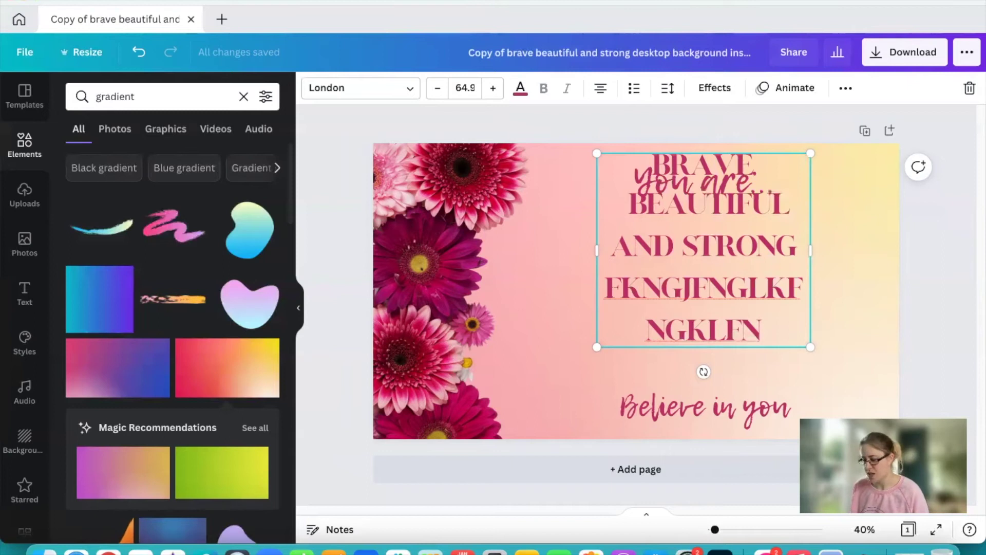
key("BackSpace")
key("BackSpace")
key("BackSpace")
key("BackSpace")
key("BackSpace")
key("BackSpace")
key("BackSpace")
key("BackSpace")
key("BackSpace")
key("BackSpace")
key("BackSpace")
key("BackSpace")
key("BackSpace")
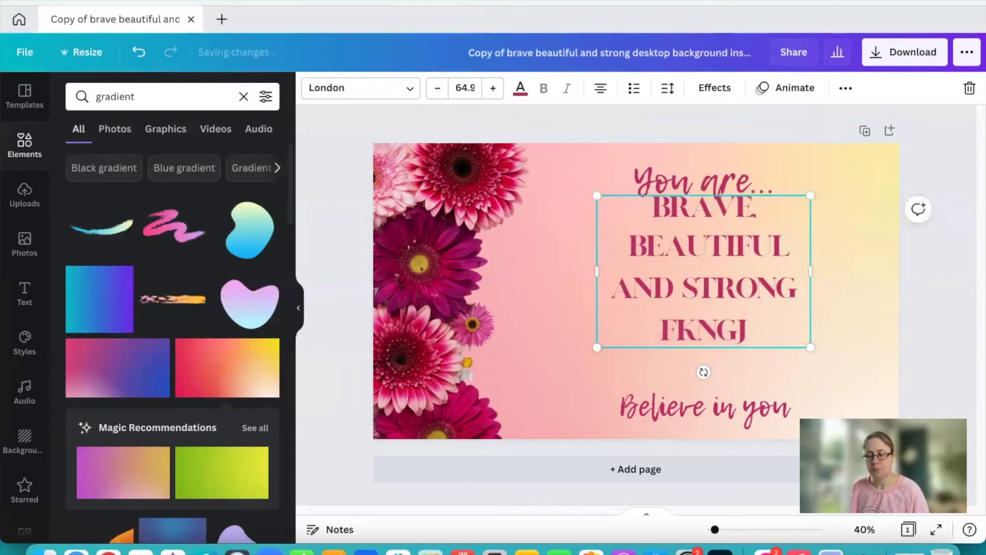
key("BackSpace")
key("BackSpace")
key("BackSpace")
key("BackSpace")
key("BackSpace")
key("BackSpace")
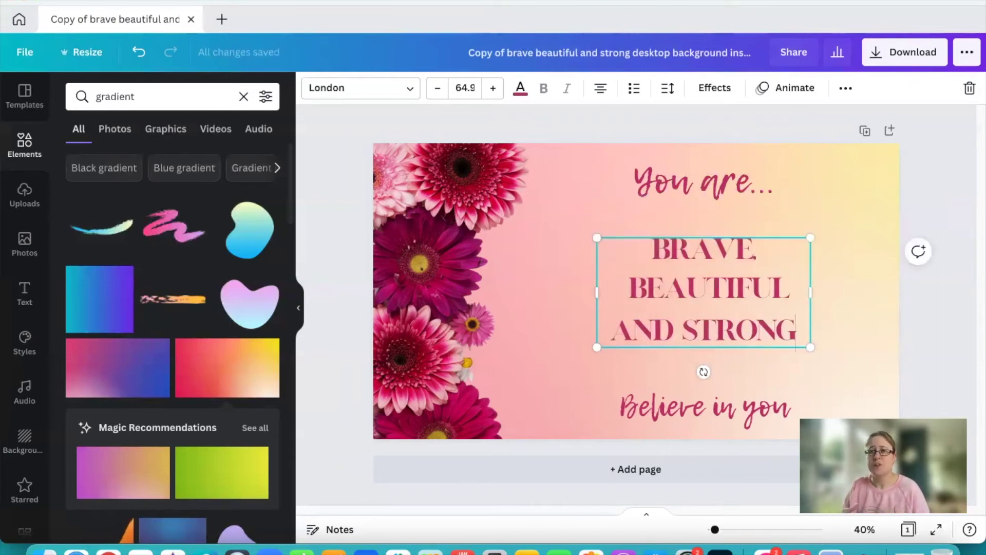
- Set the heading's letter spacing to -80 and its line spacing to 1.43
left_click(667, 88)
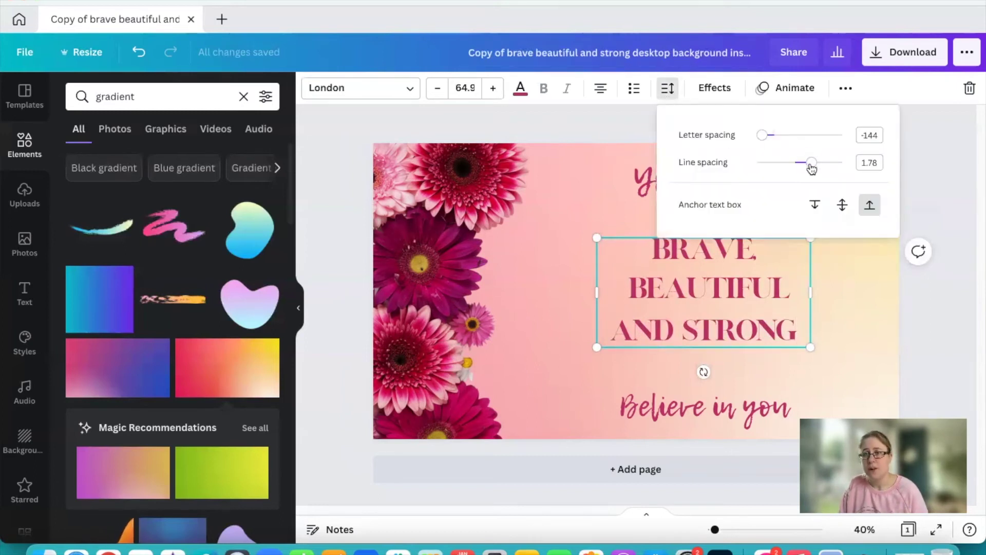
left_click_drag(811, 163, 805, 163)
left_click_drag(762, 136, 766, 136)
left_click(606, 275)
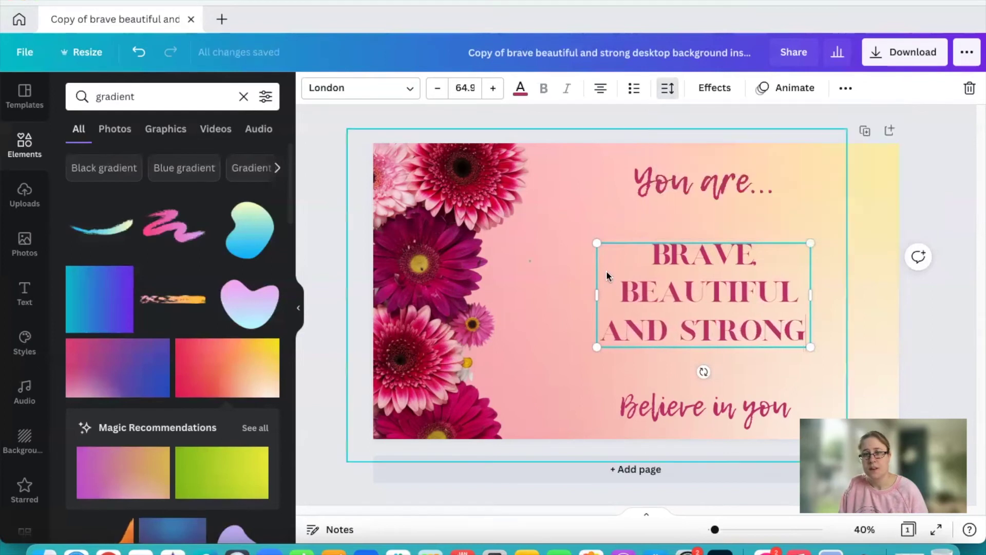
left_click(721, 285)
left_click(668, 88)
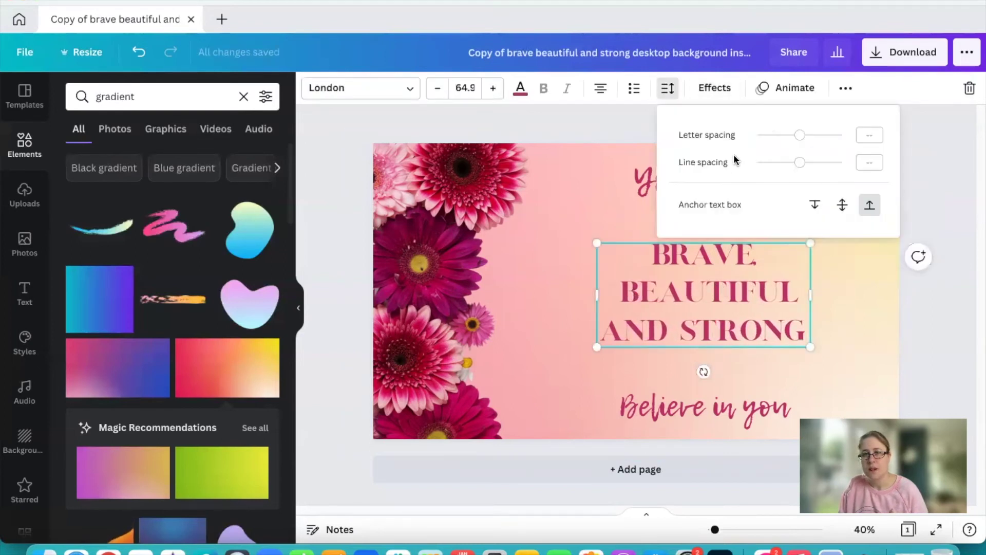
left_click_drag(797, 136, 767, 135)
left_click_drag(800, 163, 815, 163)
left_click(519, 323)
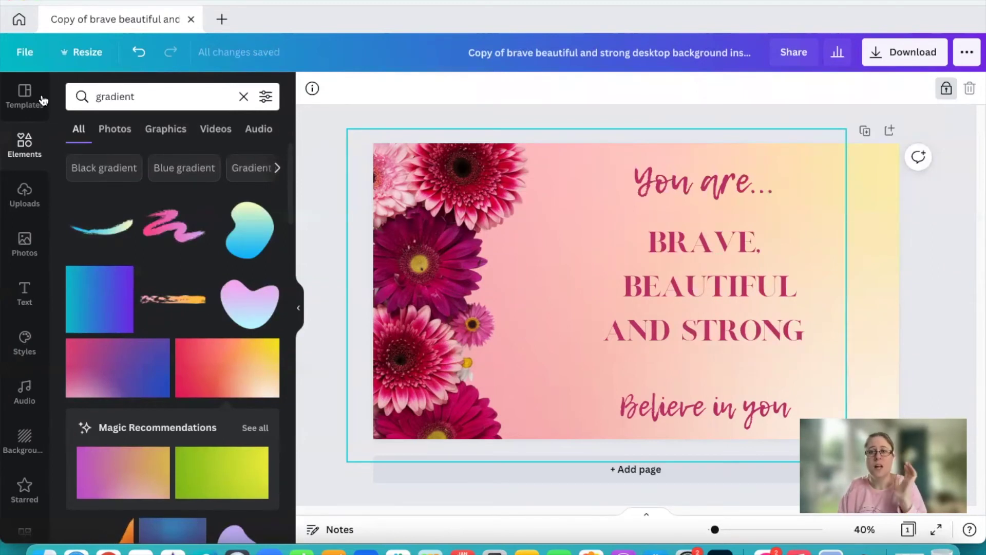
left_click(323, 121)
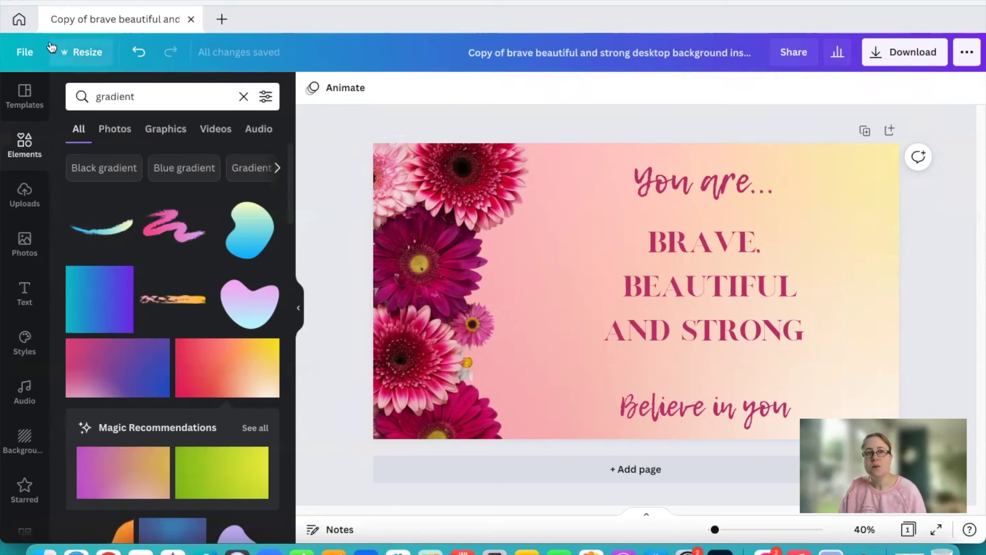
- In Resize, search 'insta' and tick Instagram Post (1080 × 1080 px) as the new size
left_click(92, 56)
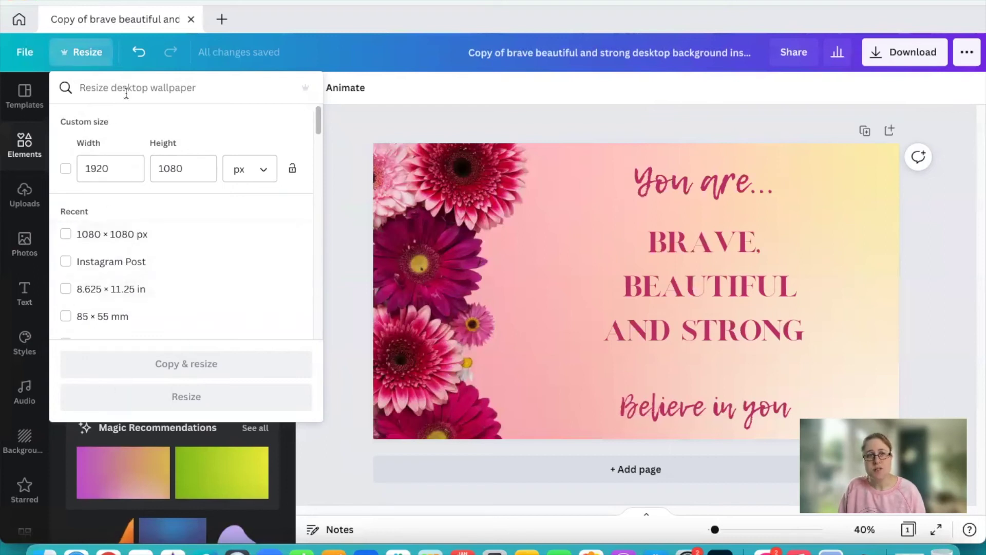
type("insta")
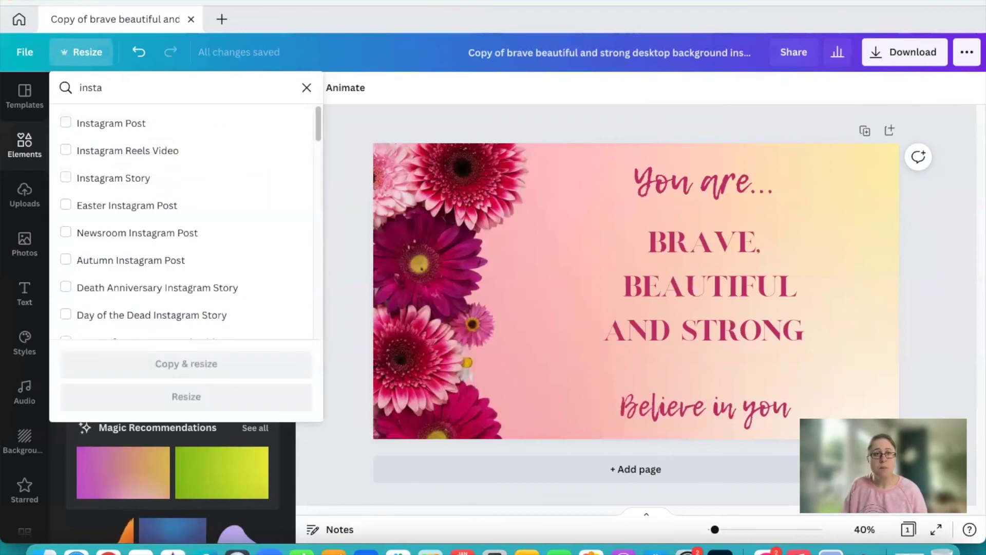
scroll(132, 259, "down", 10)
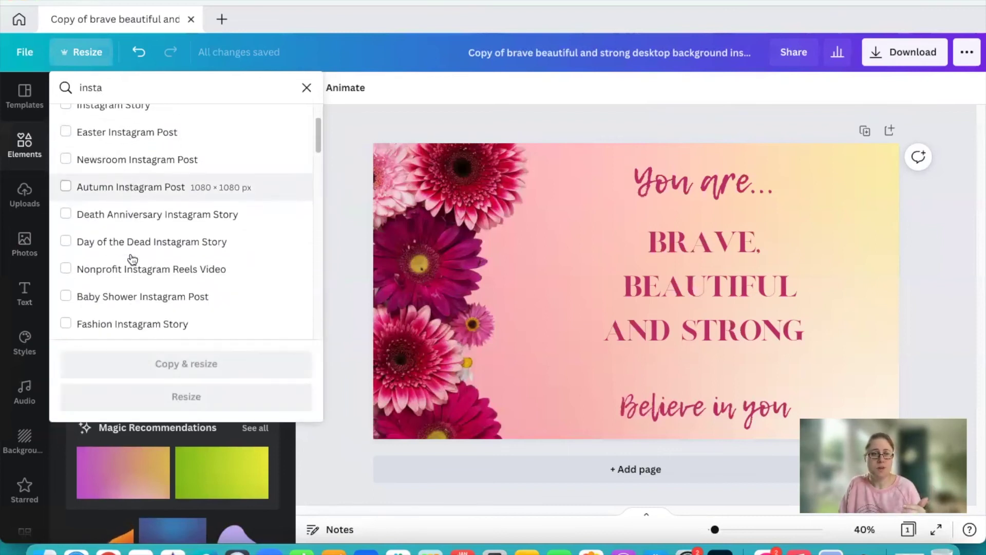
scroll(132, 259, "down", 5)
scroll(132, 258, "up", 5)
scroll(132, 258, "up", 10)
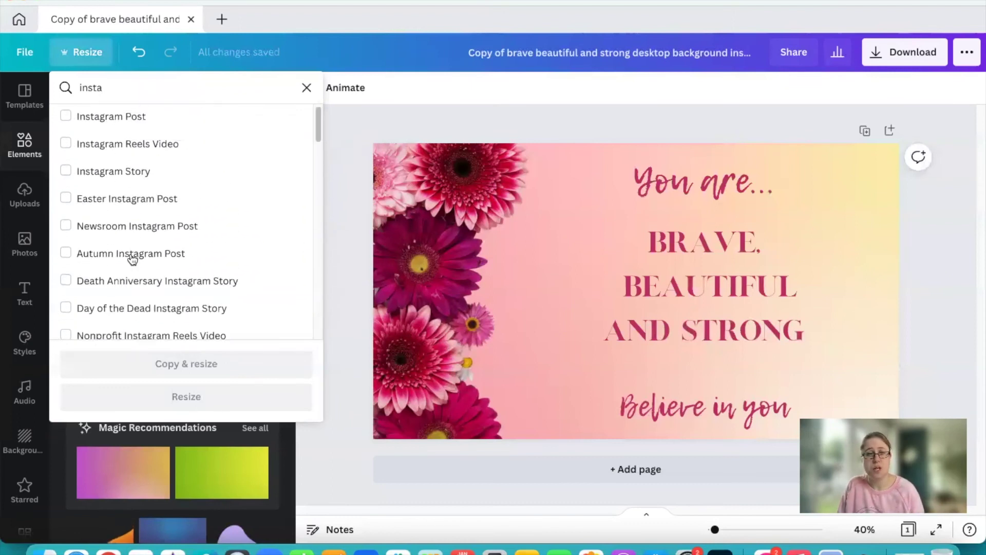
left_click(307, 87)
scroll(98, 292, "down", 15)
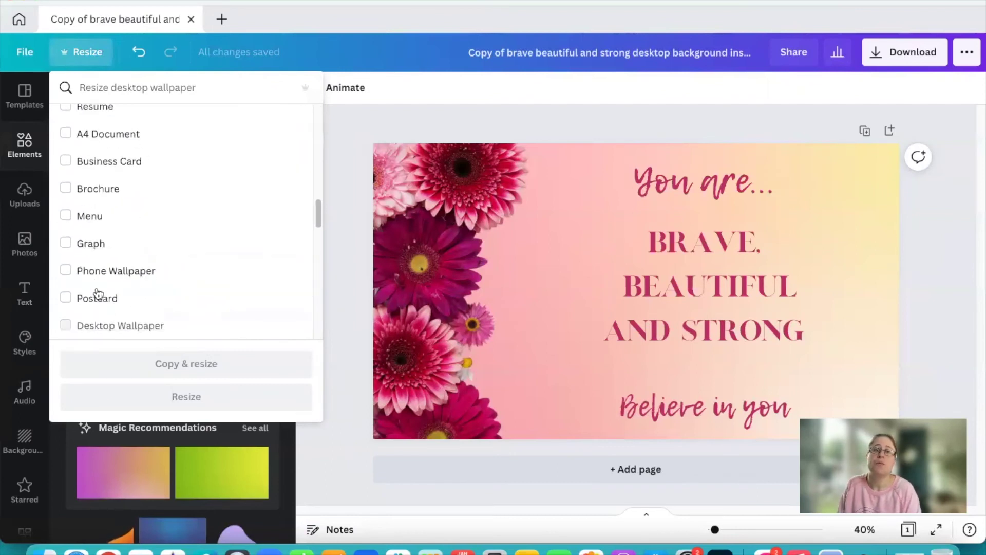
scroll(99, 293, "up", 15)
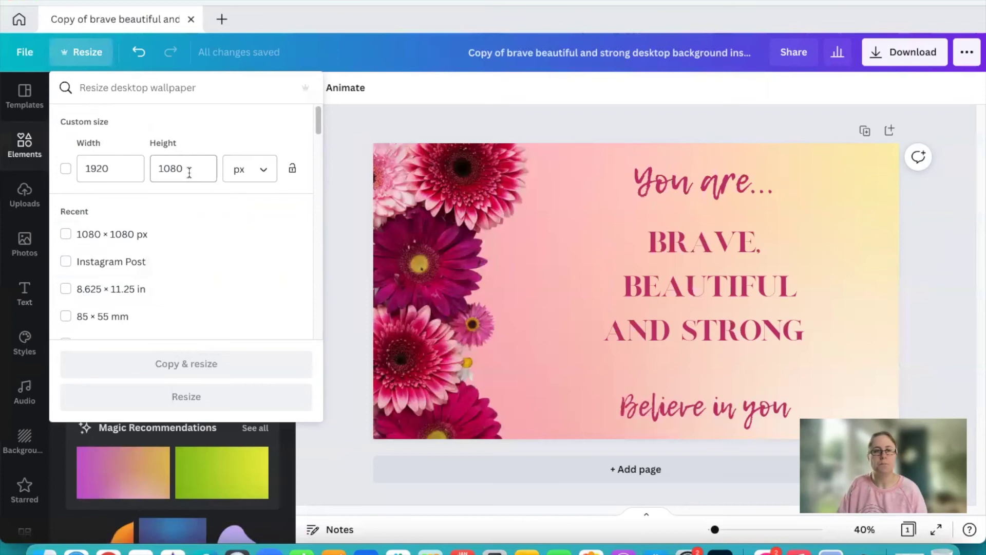
left_click(64, 262)
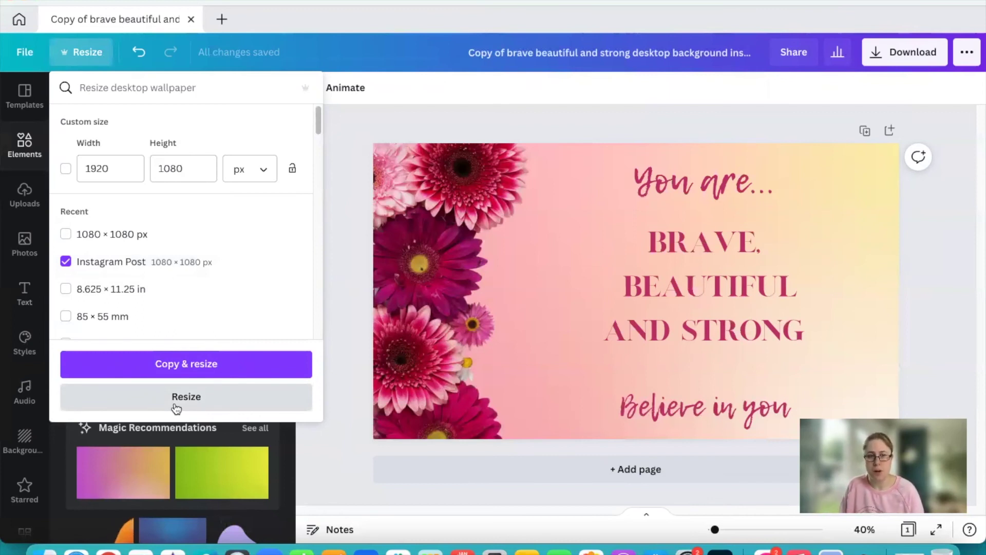
- Make the design a square post, then unlock the gerbera photo, enlarge it and shift it right to fill the page
left_click(174, 405)
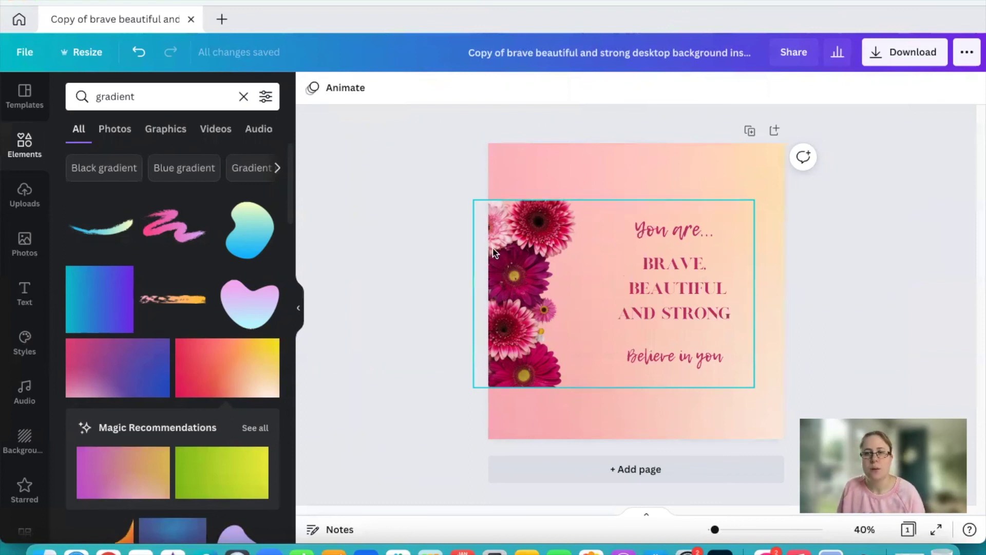
left_click(593, 243)
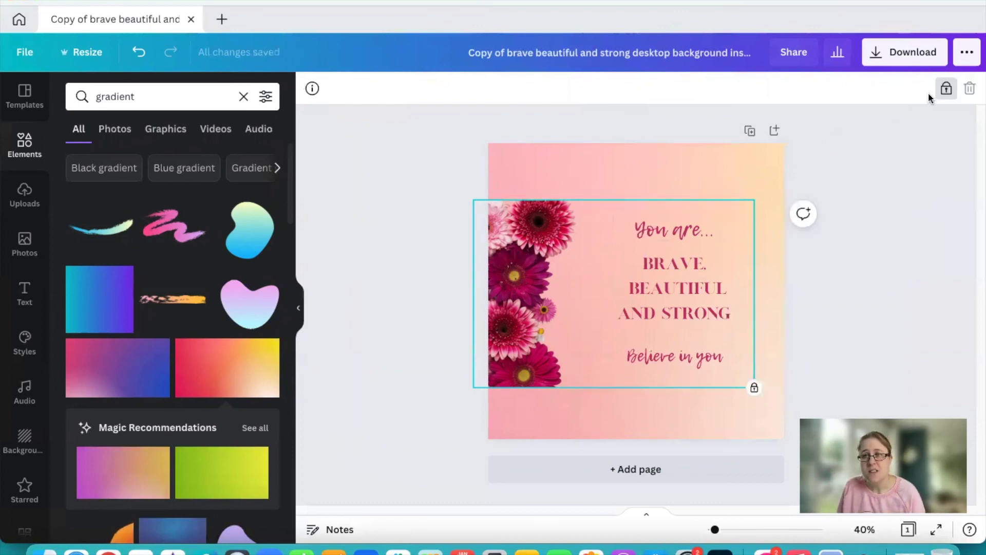
left_click(945, 90)
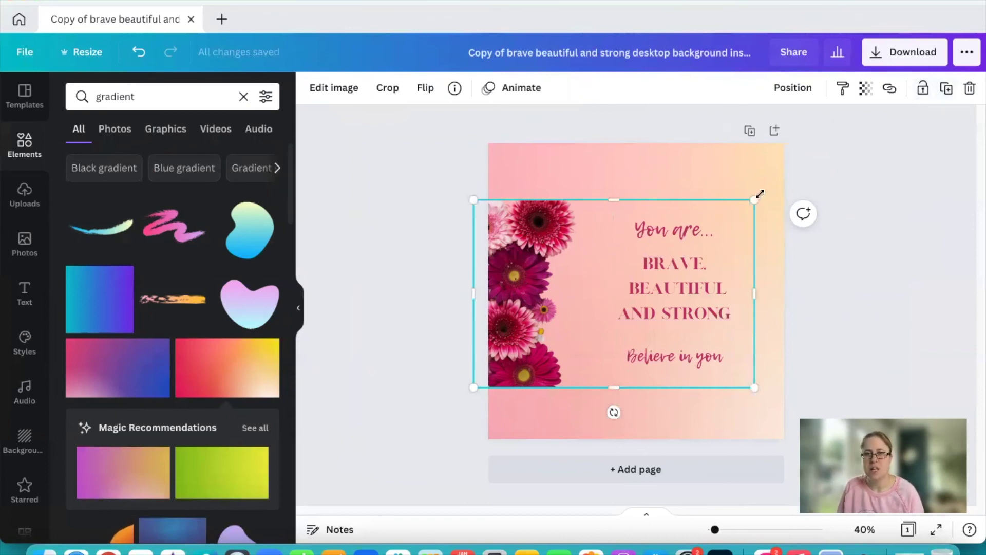
left_click_drag(754, 199, 866, 106)
left_click_drag(465, 389, 445, 545)
left_click_drag(544, 322, 610, 323)
- Relock the background photo, then scale up the three quote lines together and nudge them right and down
left_click(923, 90)
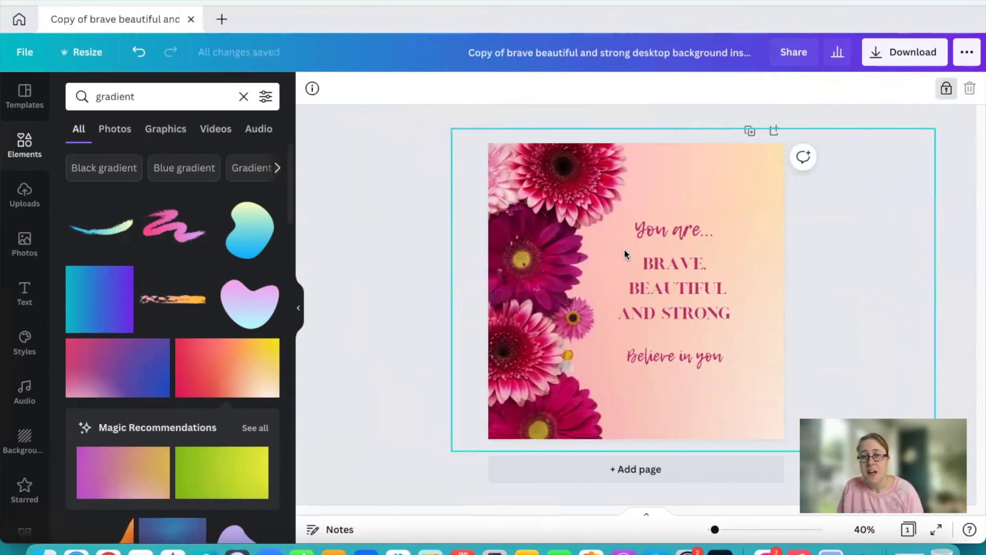
left_click_drag(653, 205, 665, 401)
left_click_drag(730, 218, 769, 173)
left_click_drag(614, 368, 587, 401)
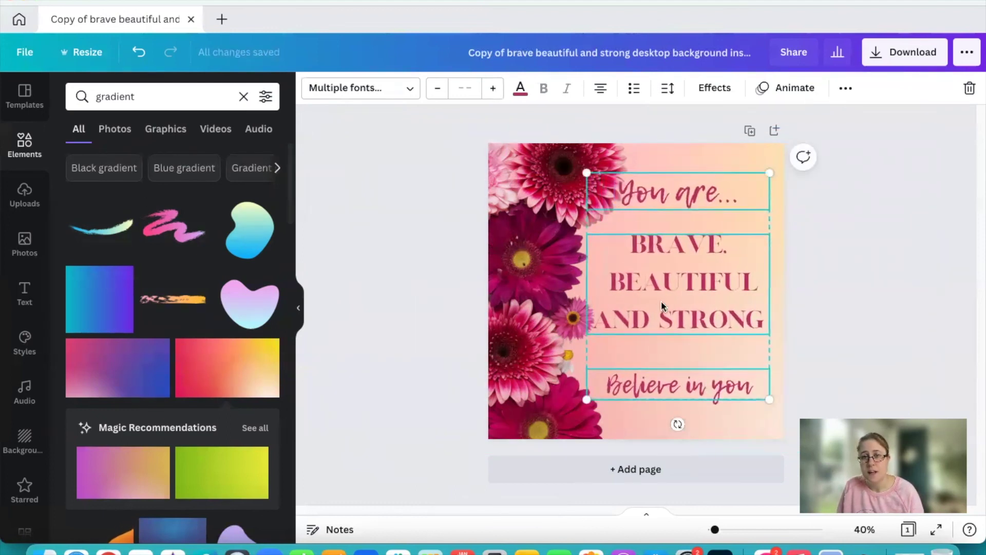
left_click_drag(663, 307, 668, 313)
left_click(832, 201)
left_click_drag(695, 123, 674, 458)
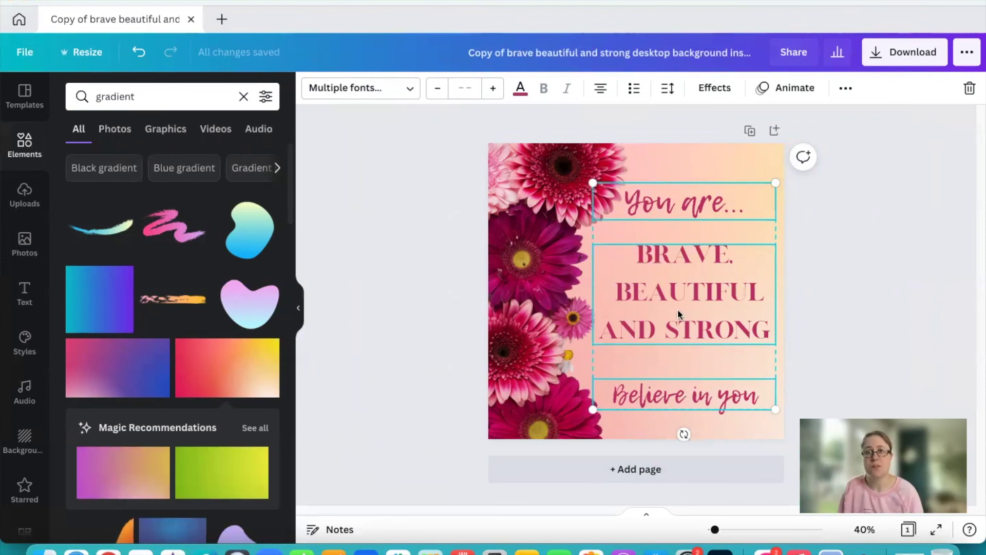
left_click(431, 279)
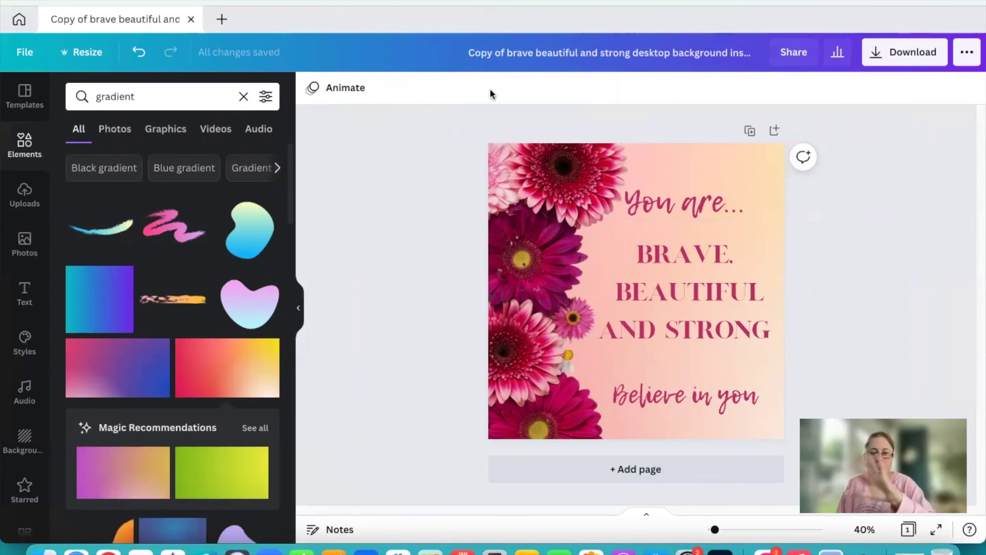
left_click(559, 329)
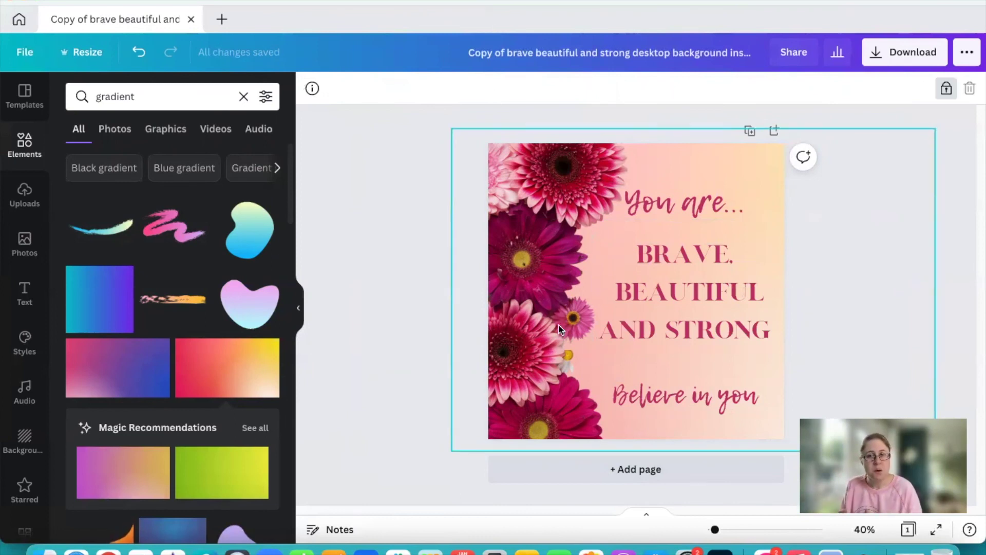